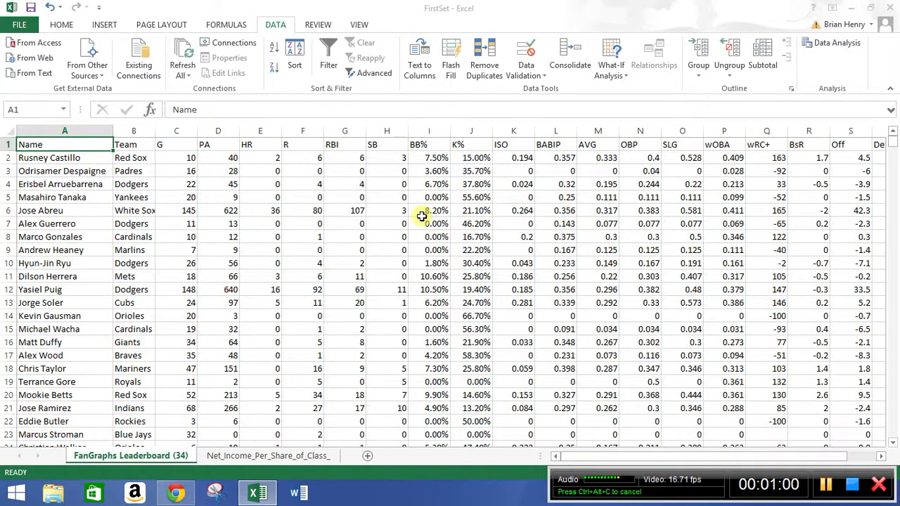
# - Jump to the last column header and back to A1, then to the last data row and back up
pyautogui.hotkey('ctrl', 'Right')
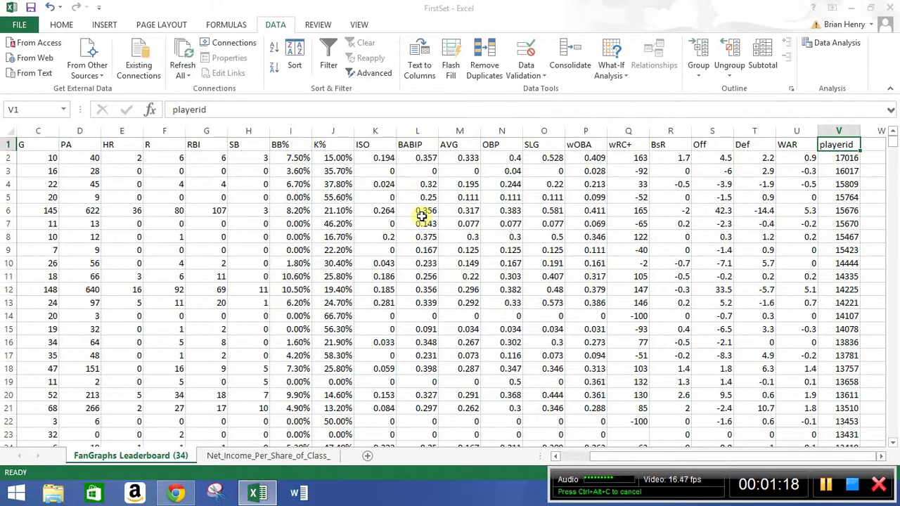
pyautogui.hotkey('ctrl', 'Home')
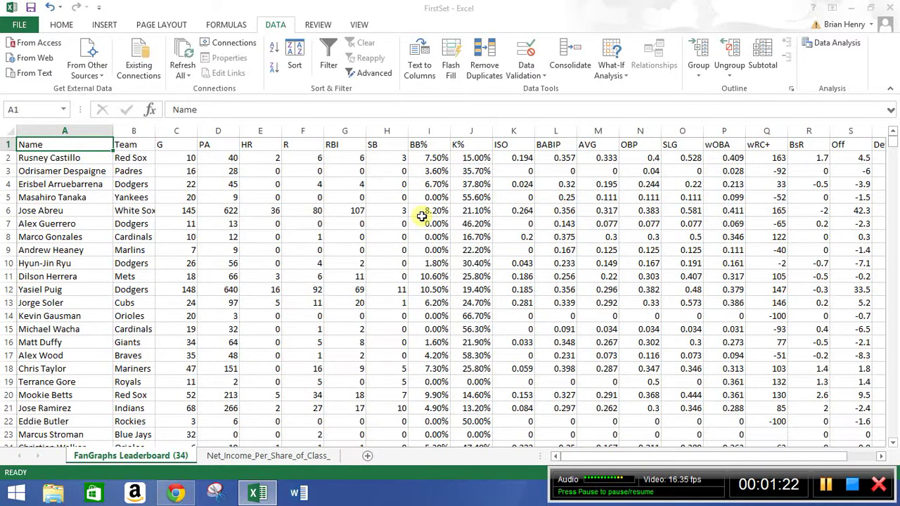
pyautogui.hotkey('ctrl', 'Down')
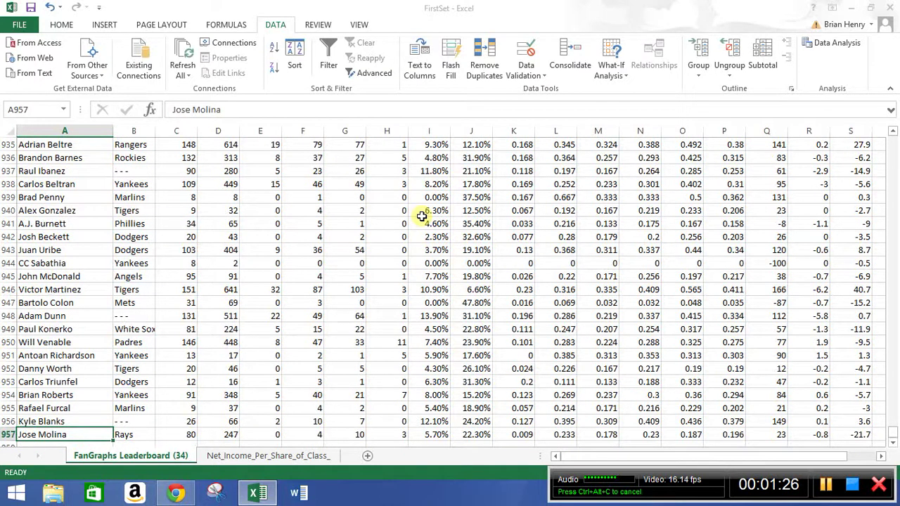
pyautogui.hotkey('ctrl', 'Up')
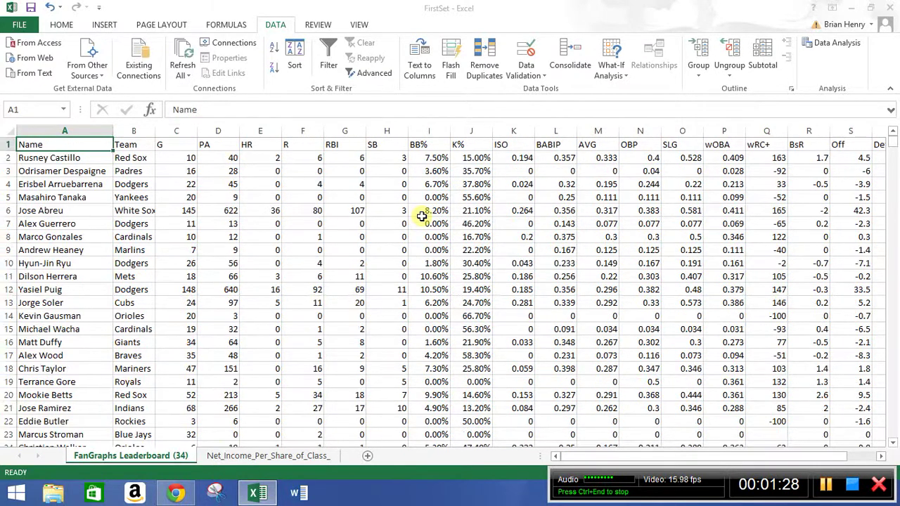
# - Jump around the four corners of the data table, ending back at cell A1
pyautogui.hotkey('ctrl', 'Right')
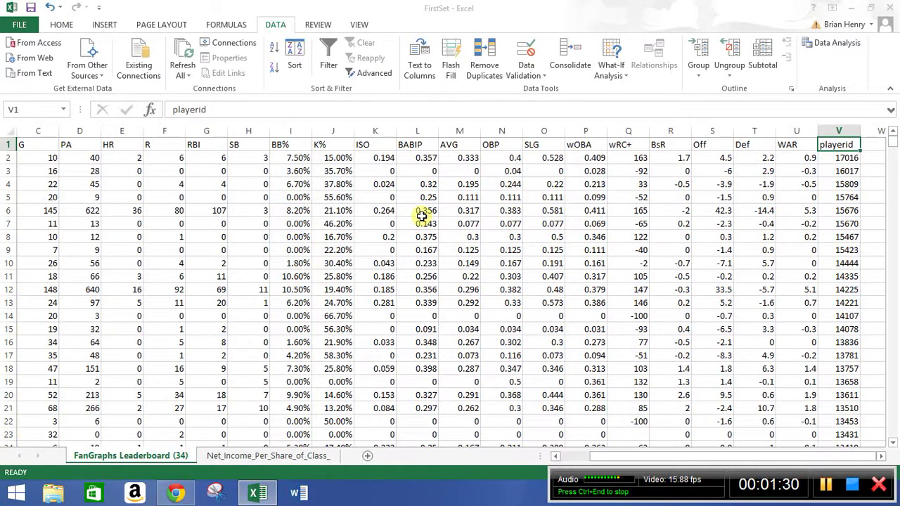
pyautogui.hotkey('ctrl', 'Down')
pyautogui.hotkey('ctrl', 'Left')
pyautogui.hotkey('ctrl', 'Up')
pyautogui.hotkey('ctrl', 'Right')
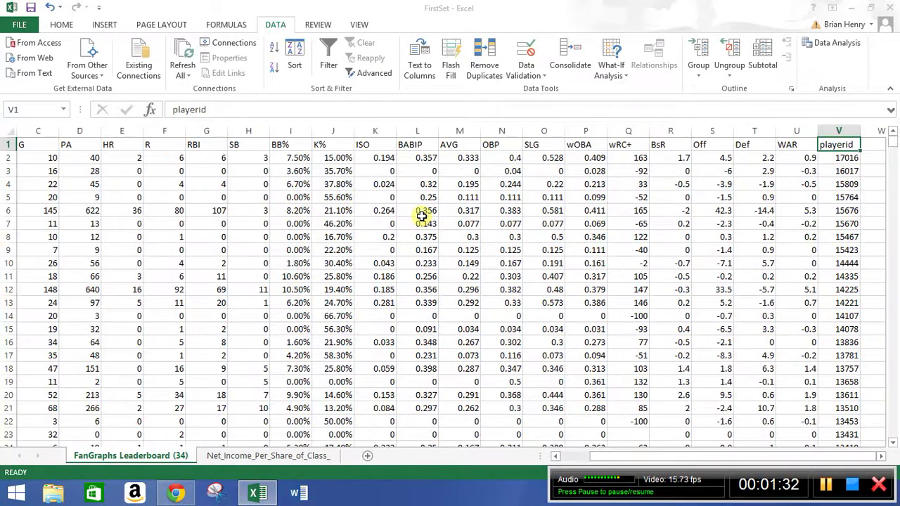
pyautogui.hotkey('ctrl', 'Down')
pyautogui.hotkey('ctrl', 'Left')
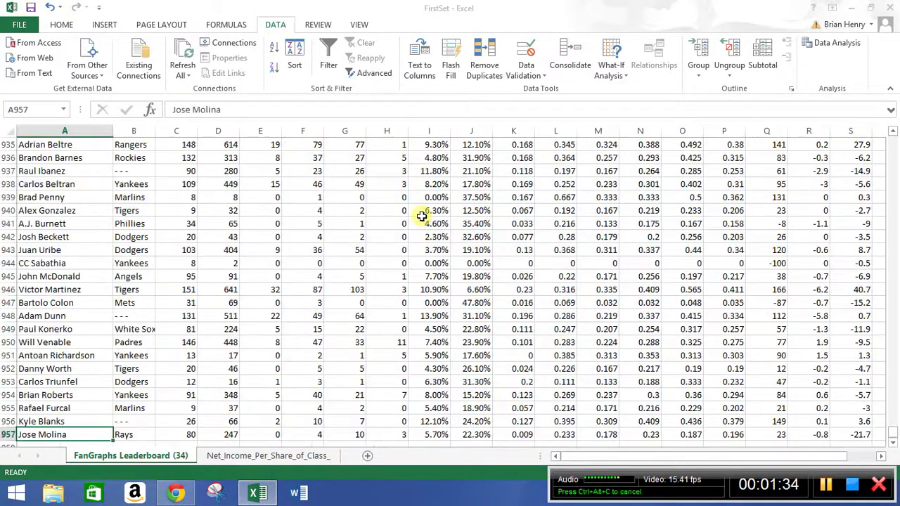
pyautogui.hotkey('ctrl', 'Up')
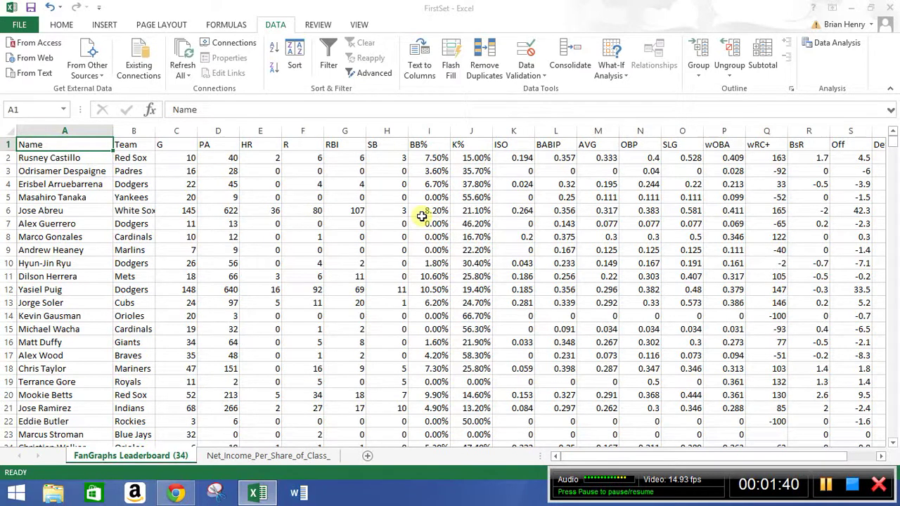
# - Select cell R311 in the middle of the table, then jump to the playerid header in V1
pyautogui.moveTo(892, 142); pyautogui.dragTo(894, 240)
pyautogui.moveTo(773, 455); pyautogui.dragTo(818, 456)
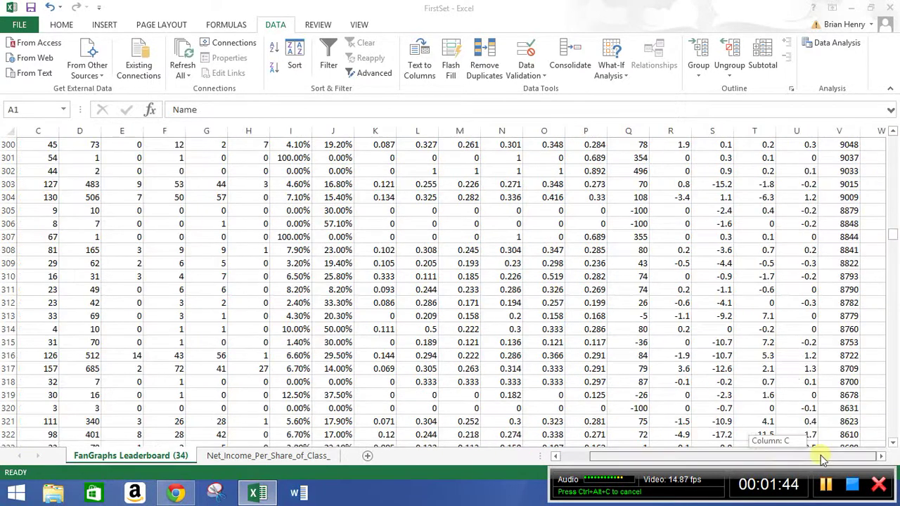
pyautogui.click(675, 290)
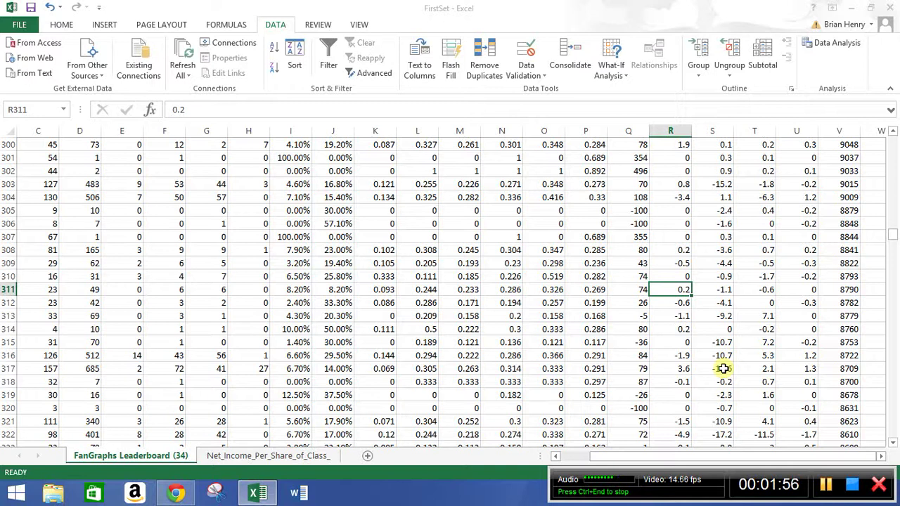
pyautogui.hotkey('ctrl', 'Right')
pyautogui.hotkey('ctrl', 'Up')
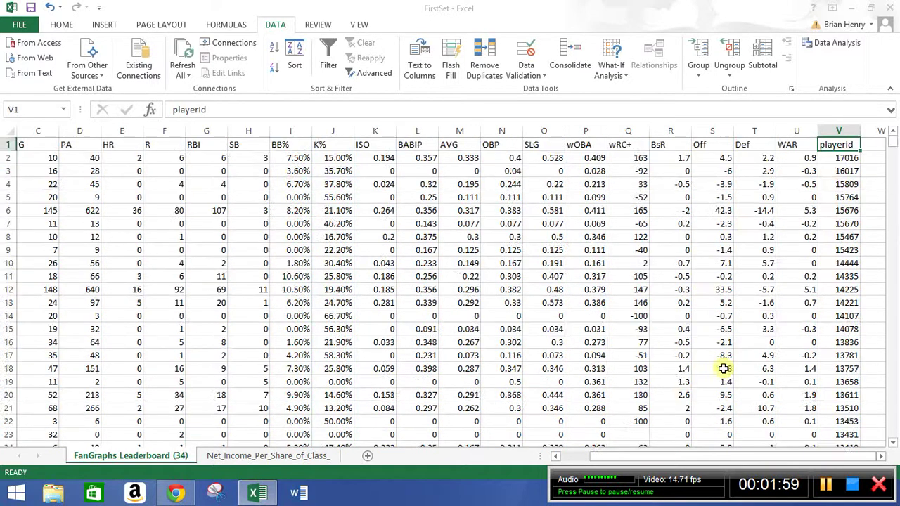
# - Move cell by cell through the empty column W down to row 7, then back to V2, below the playerid header
pyautogui.press('Right')
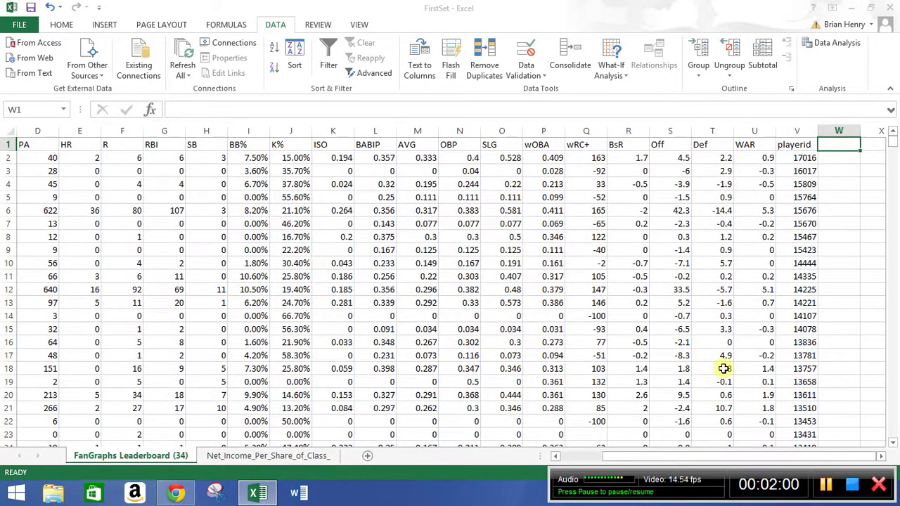
pyautogui.press('Down')
pyautogui.press('Down')
pyautogui.press('Down')
pyautogui.press('Down')
pyautogui.press('Down')
pyautogui.press('Down')
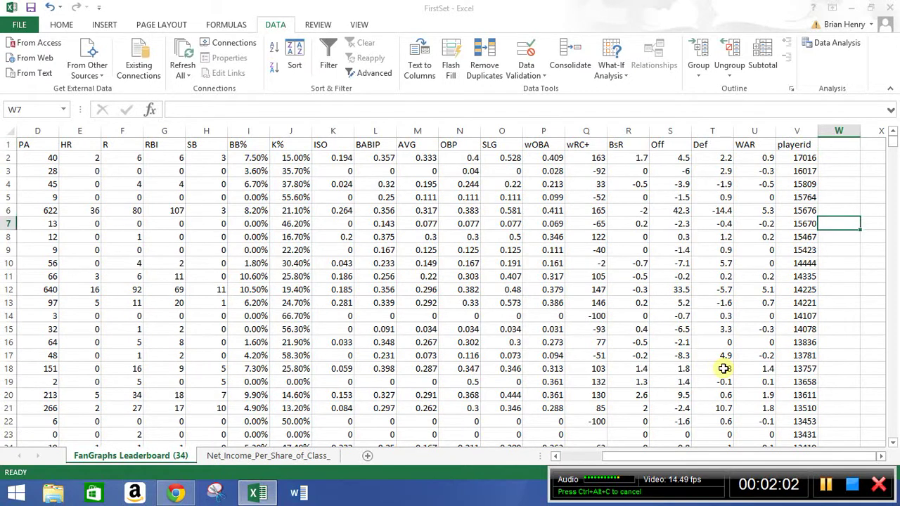
pyautogui.press('Left')
pyautogui.press('Up')
pyautogui.press('Up')
pyautogui.press('Up')
pyautogui.press('Up')
pyautogui.press('Up')
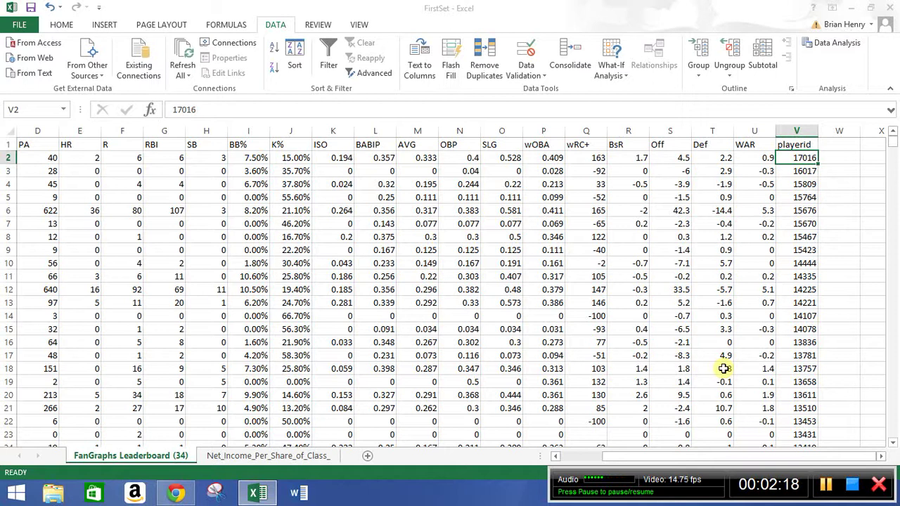
# - Select row 11 from the BABIP column through the playerid column, range L11:V11
pyautogui.click(386, 280)
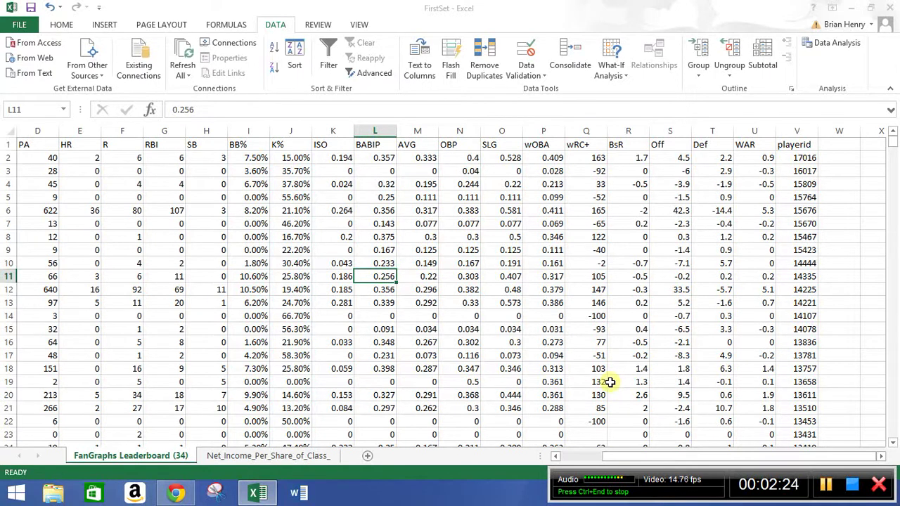
pyautogui.hotkey('shift', 'Right')
pyautogui.hotkey('shift', 'Right')
pyautogui.hotkey('shift', 'Right')
pyautogui.hotkey('shift', 'Right')
pyautogui.hotkey('shift', 'Right')
pyautogui.hotkey('shift', 'Right')
pyautogui.hotkey('shift', 'Right')
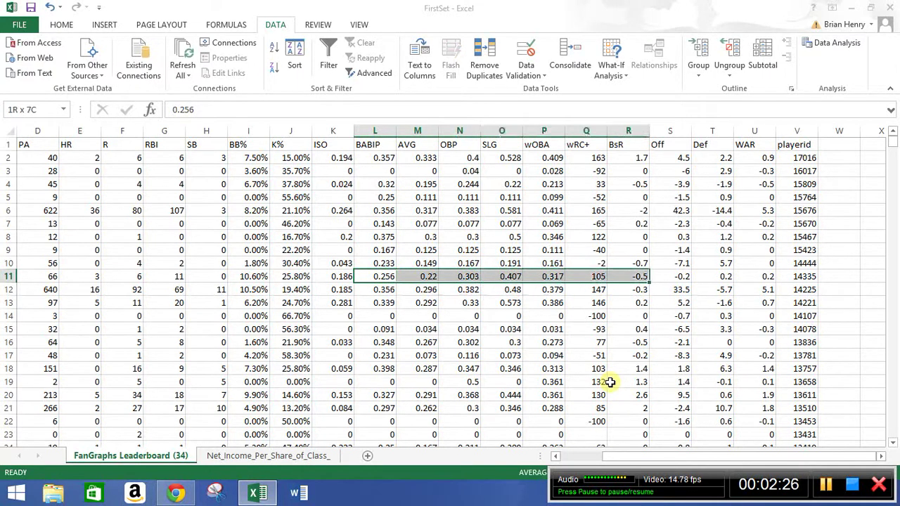
pyautogui.hotkey('shift', 'Right')
pyautogui.hotkey('shift', 'Right')
pyautogui.hotkey('shift', 'Right')
pyautogui.hotkey('shift', 'Left')
pyautogui.hotkey('shift', 'Left')
pyautogui.hotkey('shift', 'Right')
pyautogui.hotkey('shift', 'Right')
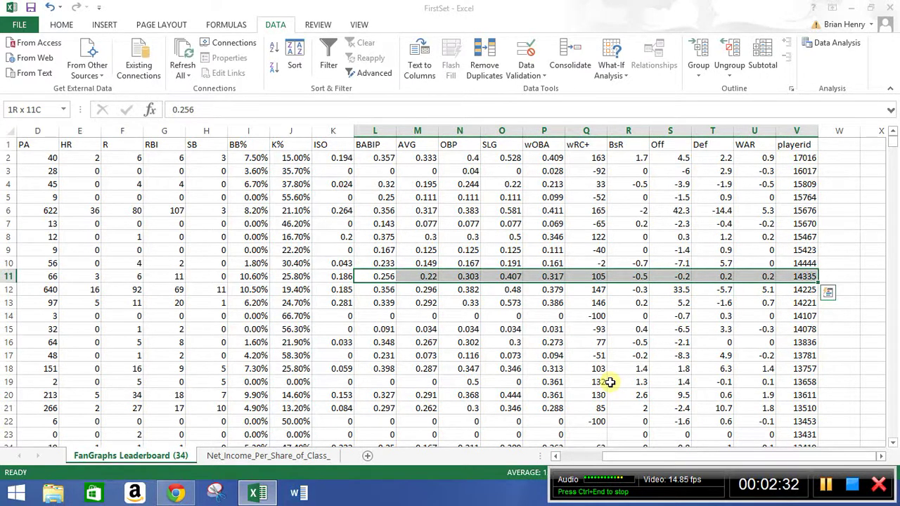
# - Reverse the row 11 selection from L11 so it covers the HR through BABIP columns, E11:L11
pyautogui.hotkey('shift', 'Left')
pyautogui.hotkey('shift', 'Left')
pyautogui.hotkey('shift', 'Left')
pyautogui.hotkey('shift', 'Left')
pyautogui.hotkey('shift', 'Left')
pyautogui.hotkey('shift', 'Left')
pyautogui.hotkey('shift', 'Left')
pyautogui.hotkey('shift', 'Left')
pyautogui.hotkey('shift', 'Left')
pyautogui.hotkey('shift', 'Left')
pyautogui.hotkey('shift', 'Left')
pyautogui.hotkey('shift', 'Left')
pyautogui.hotkey('shift', 'Left')
pyautogui.hotkey('shift', 'Left')
pyautogui.hotkey('shift', 'Left')
pyautogui.hotkey('shift', 'Left')
pyautogui.hotkey('shift', 'Left')
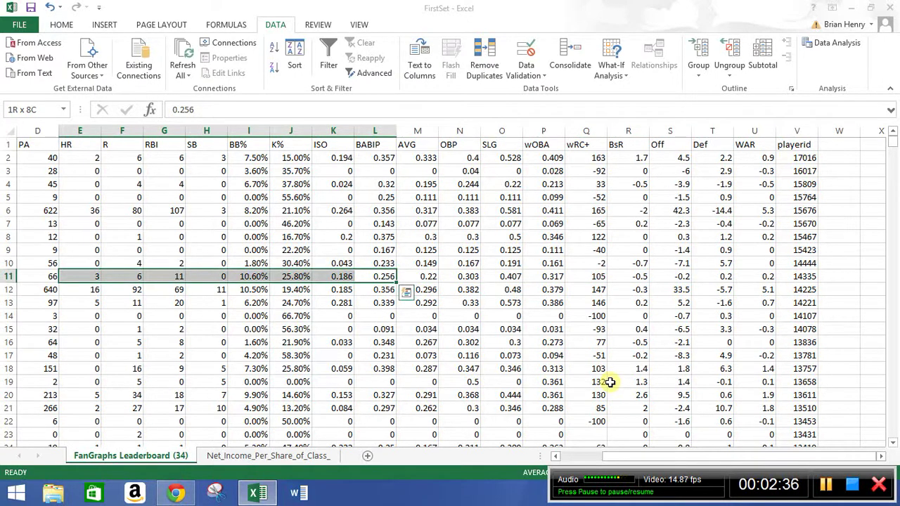
# - Extend the row 11 selection down to row 24, covering E11:L24
pyautogui.hotkey('shift', 'Up')
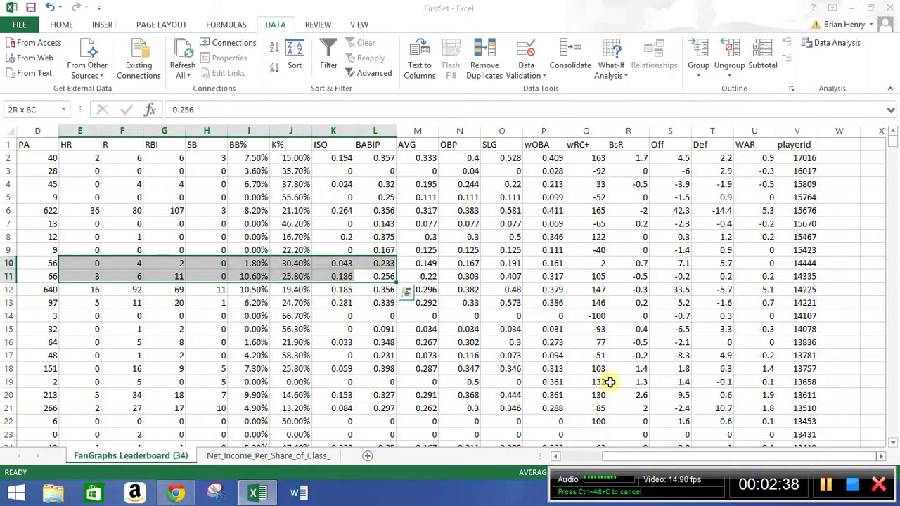
pyautogui.hotkey('shift', 'Down')
pyautogui.hotkey('shift', 'Down')
pyautogui.hotkey('shift', 'Down')
pyautogui.hotkey('shift', 'Down')
pyautogui.hotkey('shift', 'Down')
pyautogui.hotkey('shift', 'Down')
pyautogui.hotkey('shift', 'Down')
pyautogui.hotkey('shift', 'Down')
pyautogui.hotkey('shift', 'Down')
pyautogui.hotkey('shift', 'Down')
pyautogui.hotkey('shift', 'Down')
pyautogui.hotkey('shift', 'Down')
pyautogui.hotkey('shift', 'Down')
pyautogui.hotkey('shift', 'Down')
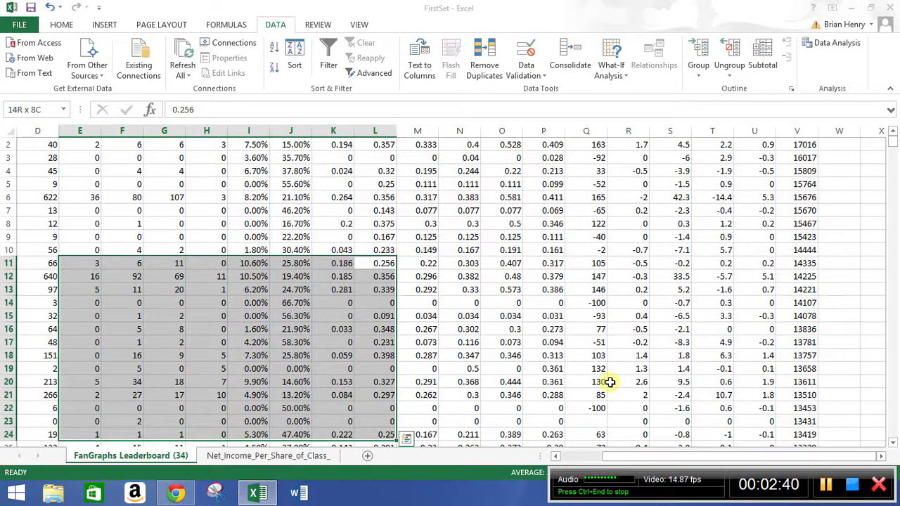
# - Shift the block selection to the other side of column L, covering L11:W24
pyautogui.hotkey('shift', 'Right')
pyautogui.hotkey('shift', 'Right')
pyautogui.hotkey('shift', 'Right')
pyautogui.hotkey('shift', 'Right')
pyautogui.hotkey('shift', 'Right')
pyautogui.hotkey('shift', 'Right')
pyautogui.hotkey('shift', 'Right')
pyautogui.hotkey('shift', 'Right')
pyautogui.hotkey('shift', 'Right')
pyautogui.hotkey('shift', 'Right')
pyautogui.hotkey('shift', 'Right')
pyautogui.hotkey('shift', 'Right')
pyautogui.hotkey('shift', 'Right')
pyautogui.hotkey('shift', 'Right')
pyautogui.hotkey('shift', 'Right')
pyautogui.hotkey('shift', 'Right')
pyautogui.hotkey('shift', 'Right')
pyautogui.hotkey('shift', 'Right')
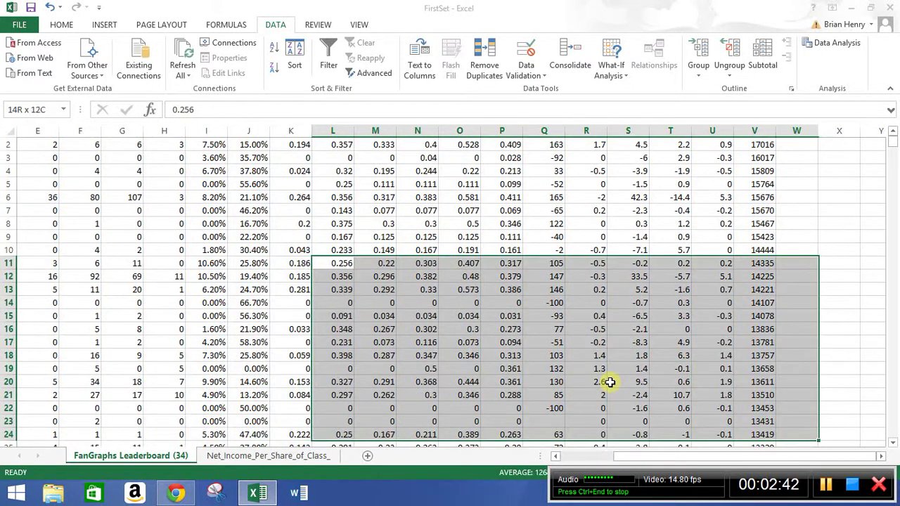
# - Adjust the block selection back across column L and up to row 19, covering D11:L19
pyautogui.hotkey('shift', 'Left')
pyautogui.hotkey('shift', 'Left')
pyautogui.hotkey('shift', 'Left')
pyautogui.hotkey('shift', 'Left')
pyautogui.hotkey('shift', 'Left')
pyautogui.hotkey('shift', 'Left')
pyautogui.hotkey('shift', 'Left')
pyautogui.hotkey('shift', 'Left')
pyautogui.hotkey('shift', 'Left')
pyautogui.hotkey('shift', 'Left')
pyautogui.hotkey('shift', 'Left')
pyautogui.hotkey('shift', 'Left')
pyautogui.hotkey('shift', 'Left')
pyautogui.hotkey('shift', 'Left')
pyautogui.hotkey('shift', 'Left')
pyautogui.hotkey('shift', 'Left')
pyautogui.hotkey('shift', 'Left')
pyautogui.hotkey('shift', 'Left')
pyautogui.hotkey('shift', 'Left')
pyautogui.hotkey('shift', 'Up')
pyautogui.hotkey('shift', 'Up')
pyautogui.hotkey('shift', 'Up')
pyautogui.hotkey('shift', 'Up')
pyautogui.hotkey('shift', 'Up')
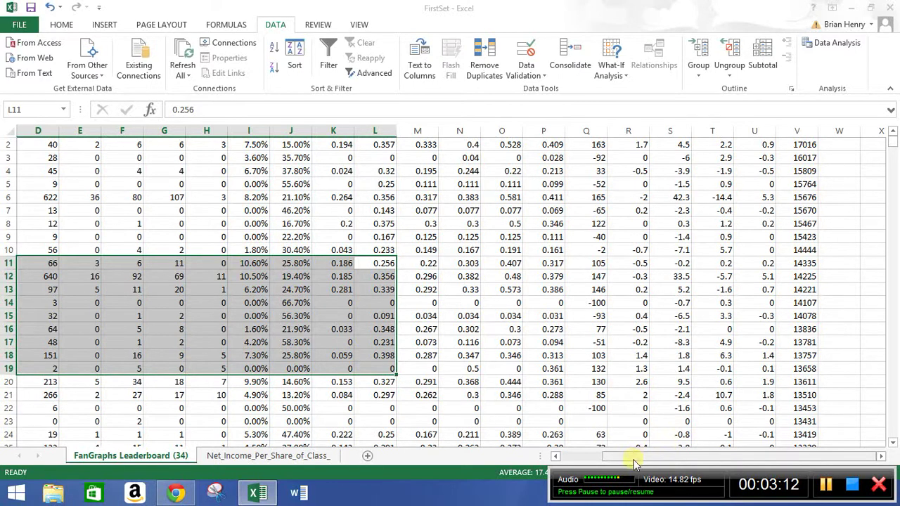
# - Clear the block selection and return to cell A1 by way of the first cell in row 11
pyautogui.press('Left')
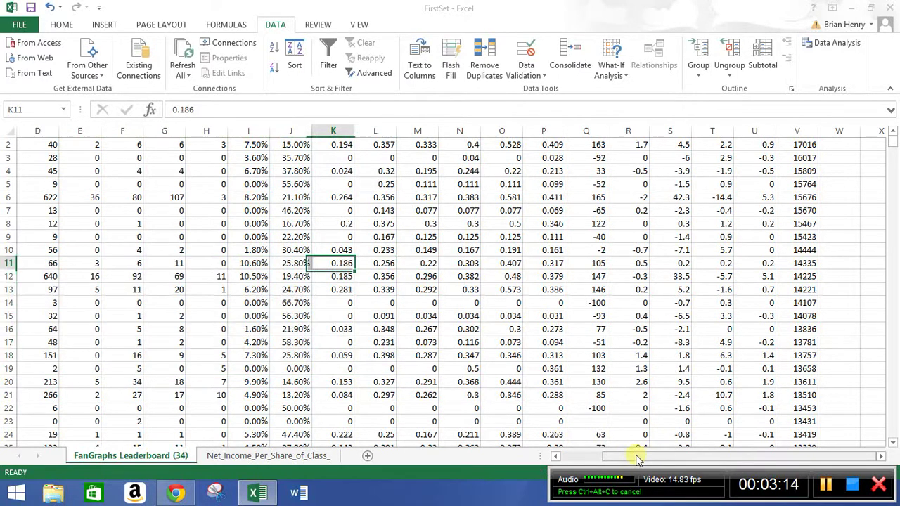
pyautogui.press('Home')
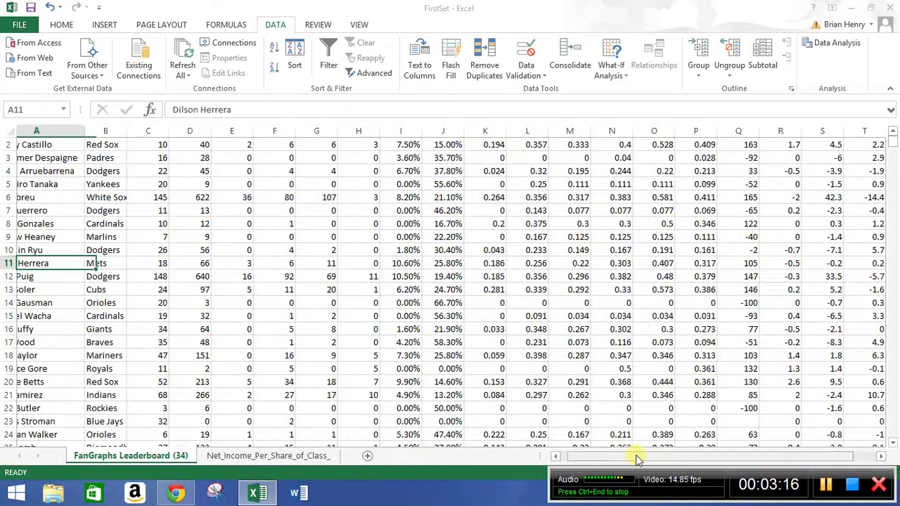
pyautogui.hotkey('ctrl', 'Home')
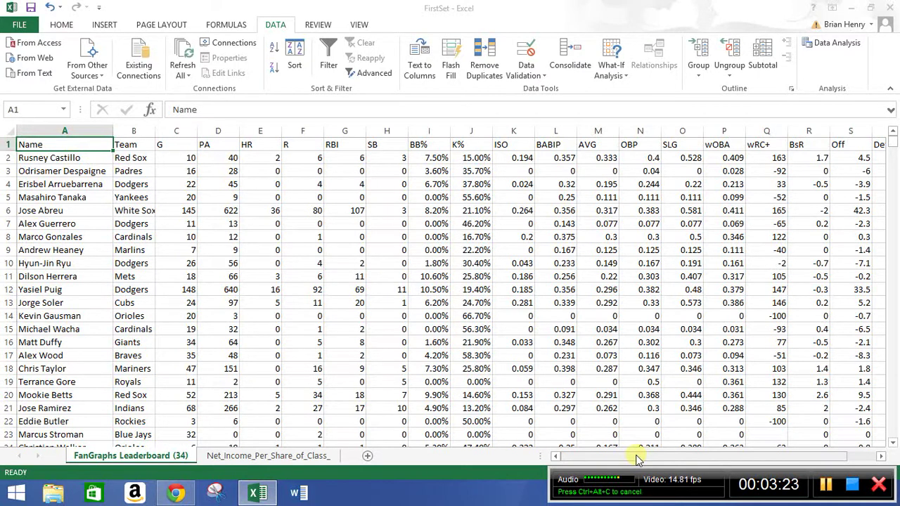
# - Select the Name column from A1 to the last data row and widen the selection to column F
pyautogui.hotkey('ctrl', 'shift', 'Down')
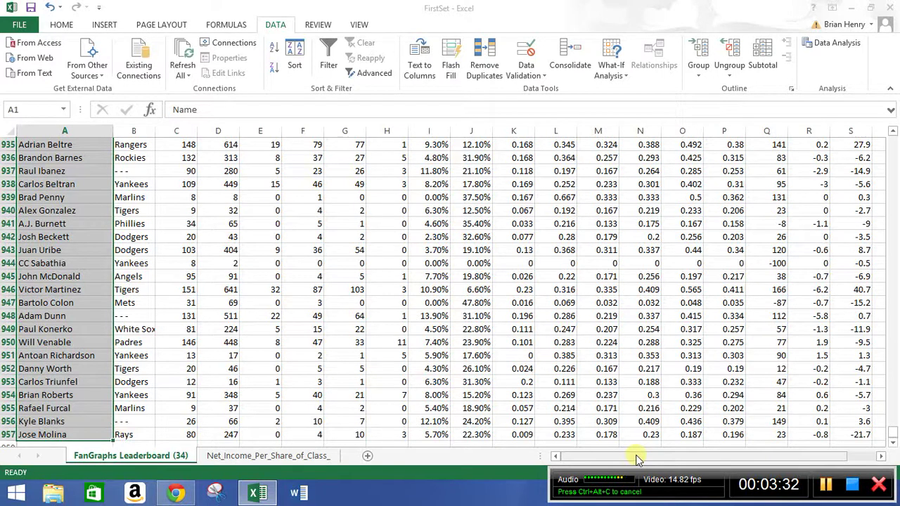
pyautogui.hotkey('shift', 'Right')
pyautogui.hotkey('shift', 'Right')
pyautogui.hotkey('shift', 'Right')
pyautogui.hotkey('shift', 'Right')
pyautogui.hotkey('shift', 'Right')
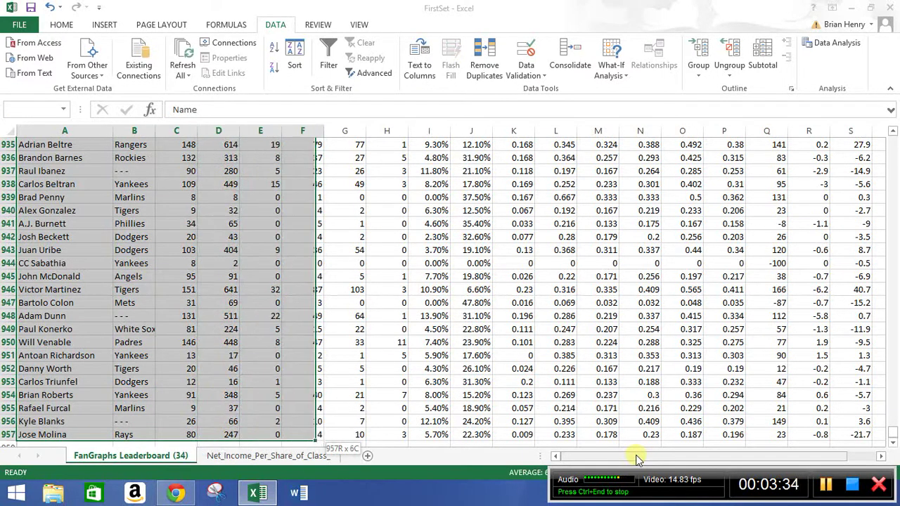
# - Widen the selection a few more columns, then narrow it back to the Name column, A1:A957
pyautogui.hotkey('shift', 'Right')
pyautogui.hotkey('shift', 'Right')
pyautogui.hotkey('shift', 'Right')
pyautogui.hotkey('shift', 'Right')
pyautogui.hotkey('shift', 'Left')
pyautogui.hotkey('shift', 'Left')
pyautogui.hotkey('shift', 'Left')
pyautogui.hotkey('shift', 'Left')
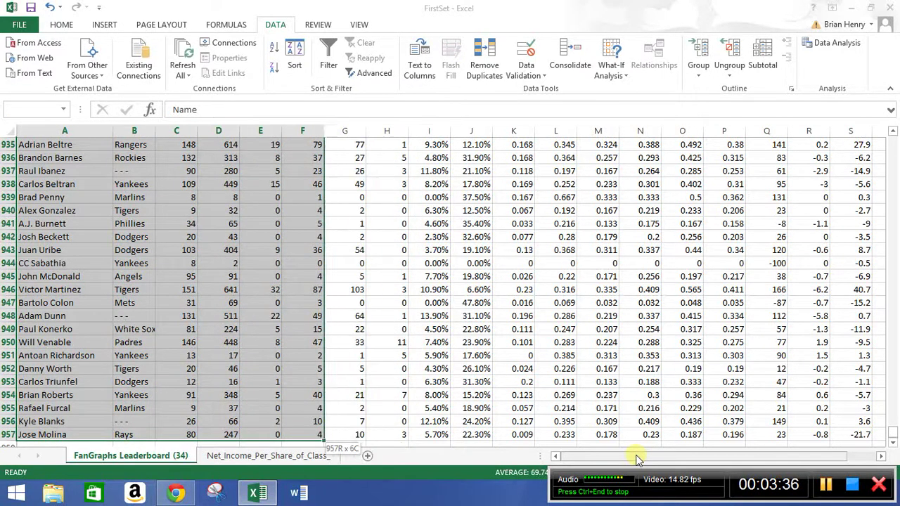
pyautogui.hotkey('shift', 'Left')
pyautogui.hotkey('shift', 'Left')
pyautogui.hotkey('shift', 'Left')
pyautogui.hotkey('shift', 'Left')
pyautogui.hotkey('shift', 'Left')
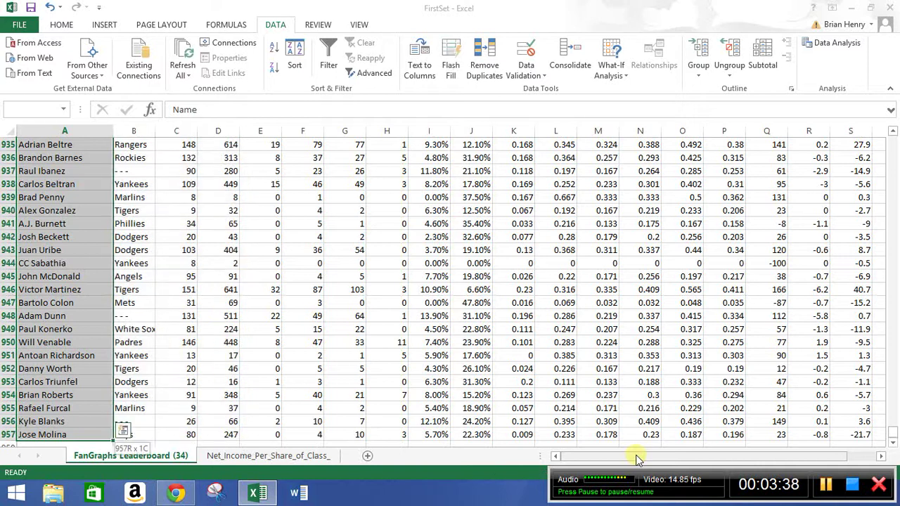
# - Extend the selection to column V, then reselect the whole table from A1 to the last used cell
pyautogui.hotkey('ctrl', 'shift', 'Right')
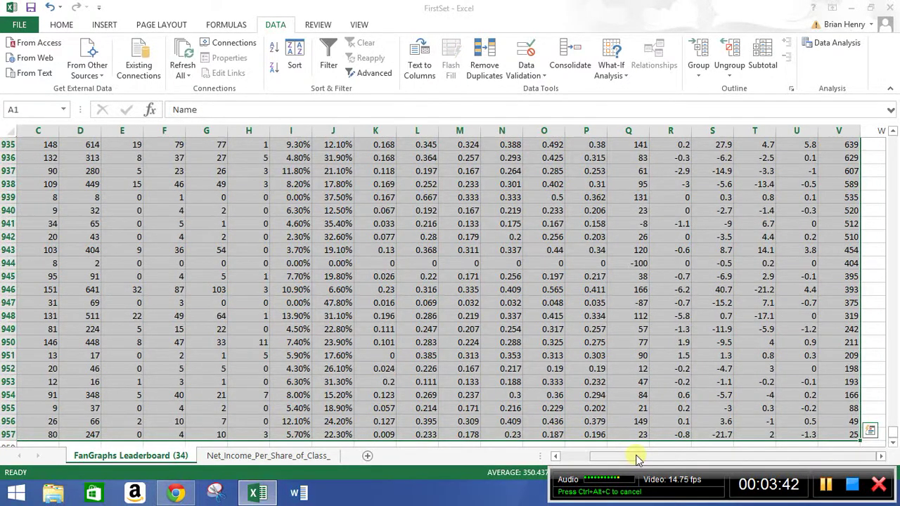
pyautogui.hotkey('ctrl', 'Home')
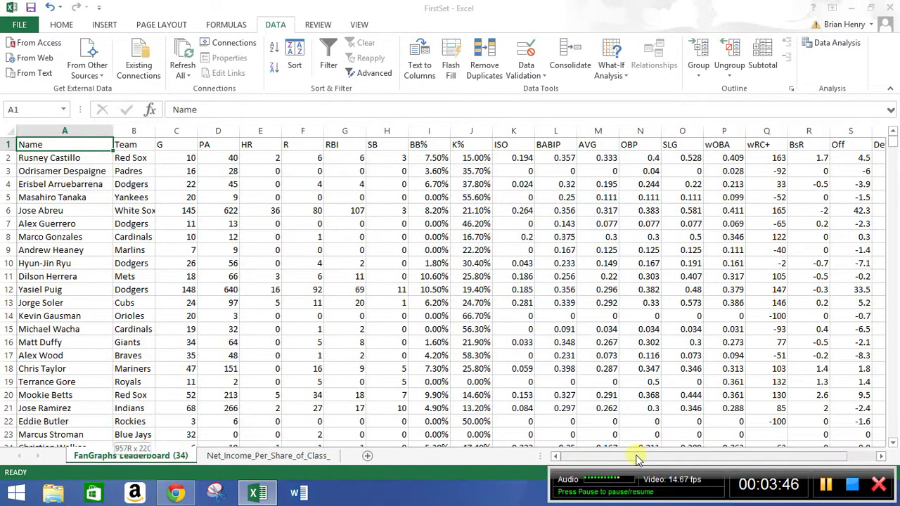
pyautogui.hotkey('ctrl', 'shift', 'End')
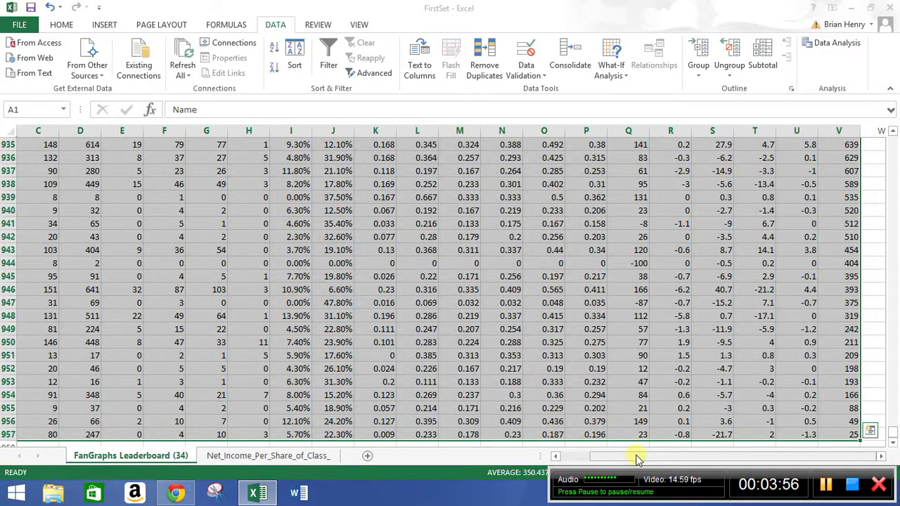
# - Return to A1 and move along the header row to the HR header in E1
pyautogui.hotkey('ctrl', 'Home')
pyautogui.press('Right')
pyautogui.press('Right')
pyautogui.press('Right')
pyautogui.press('Right')
pyautogui.press('Right')
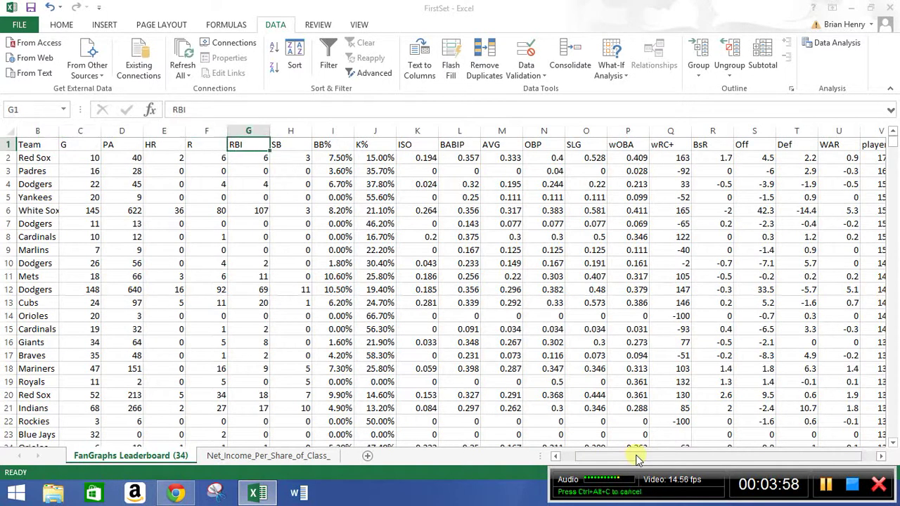
pyautogui.press('Left')
pyautogui.press('Left')
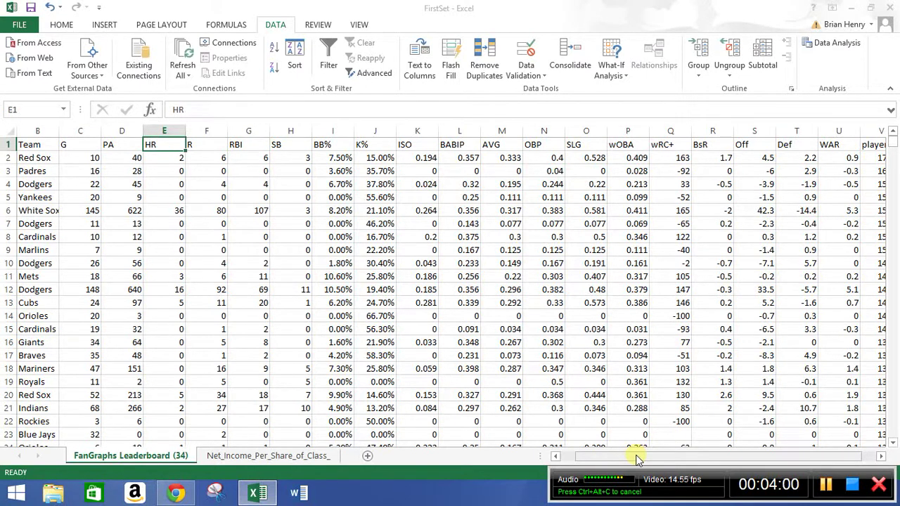
# - Select the HR through SB columns from the header row to the last data row, E1:H957
pyautogui.press('Right')
pyautogui.press('Right')
pyautogui.press('Right')
pyautogui.press('Left')
pyautogui.press('Left')
pyautogui.press('Left')
pyautogui.hotkey('shift', 'Right')
pyautogui.hotkey('shift', 'Right')
pyautogui.hotkey('shift', 'Right')
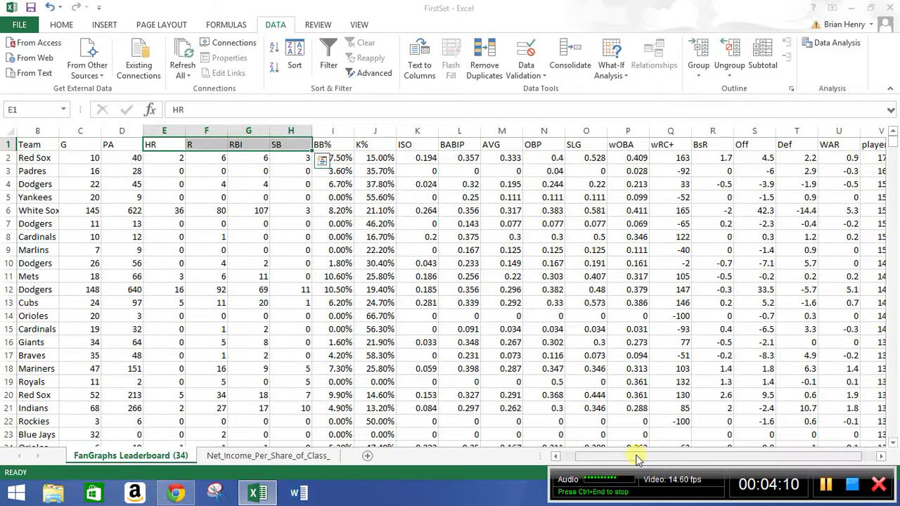
pyautogui.hotkey('ctrl', 'shift', 'Down')
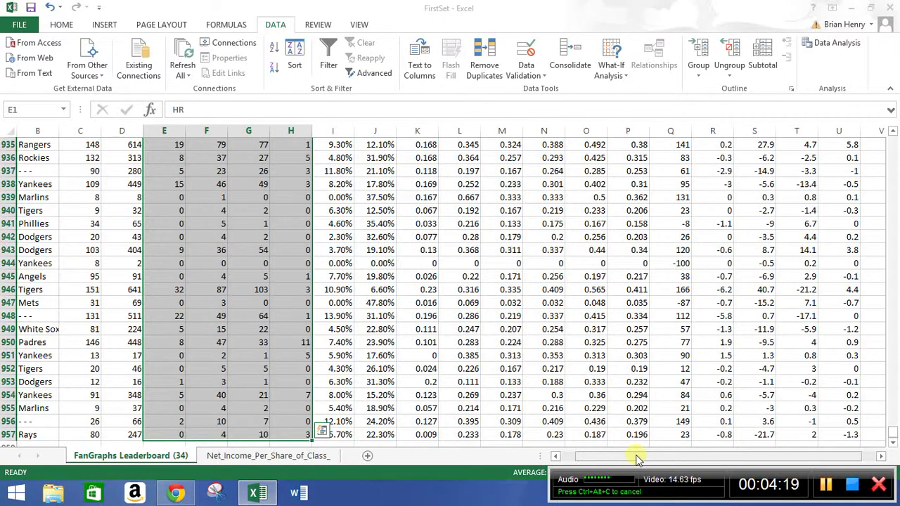
# - Return to A1, move along row 2 from the player's name to the SB value in H2, and go back to A1
pyautogui.hotkey('ctrl', 'z')
pyautogui.hotkey('ctrl', 'z')
pyautogui.hotkey('ctrl', 'z')
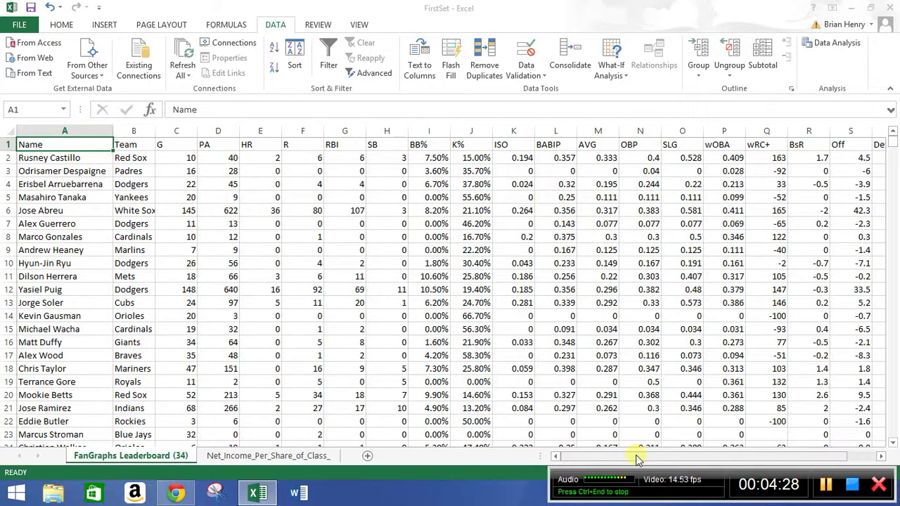
pyautogui.press('Down')
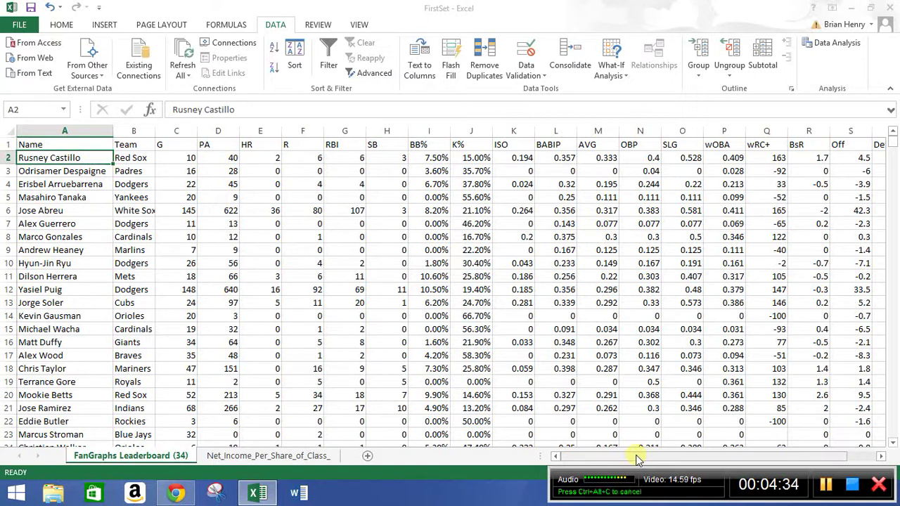
pyautogui.press('Right')
pyautogui.press('Right')
pyautogui.press('Right')
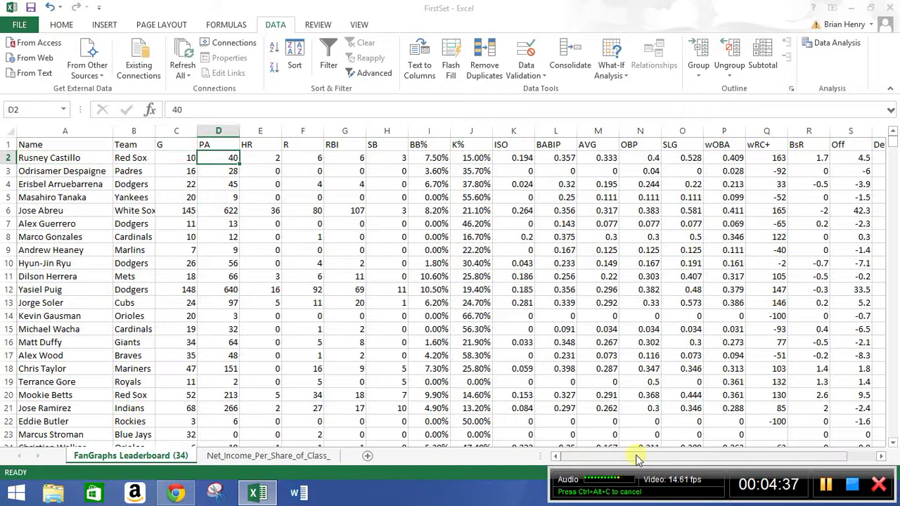
pyautogui.press('Right')
pyautogui.press('Right')
pyautogui.press('Right')
pyautogui.press('Right')
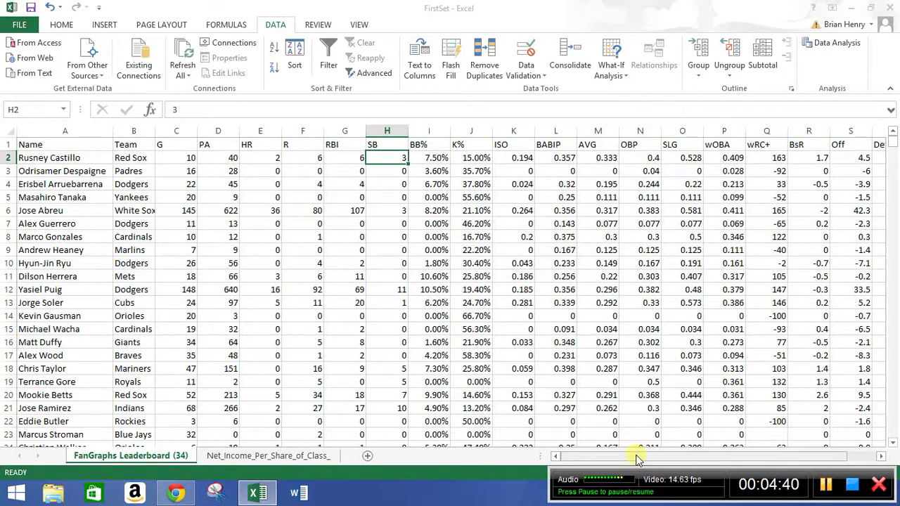
pyautogui.press('Left')
pyautogui.press('Left')
pyautogui.hotkey('ctrl', 'Home')
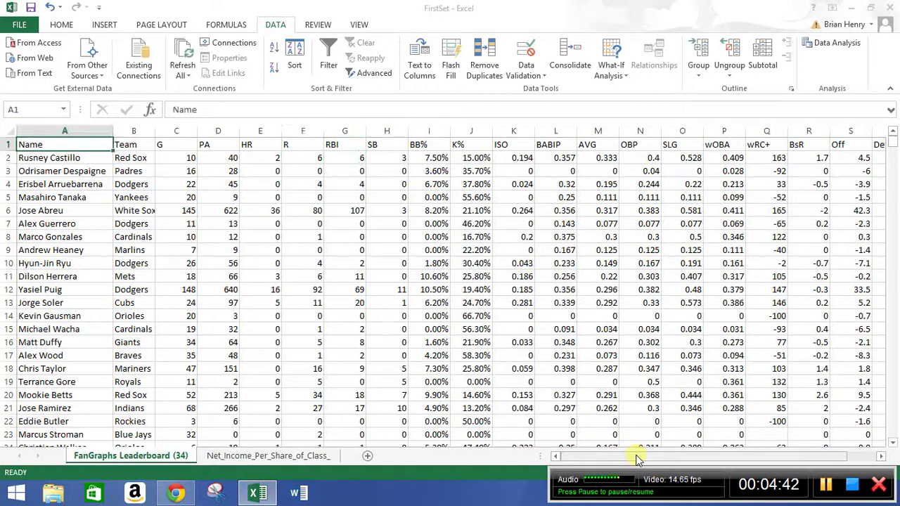
# - Select the whole table, A1:V957, and sort it by HR values from largest to smallest, treating the first row as headers
pyautogui.hotkey('ctrl', 'shift', 'Right')
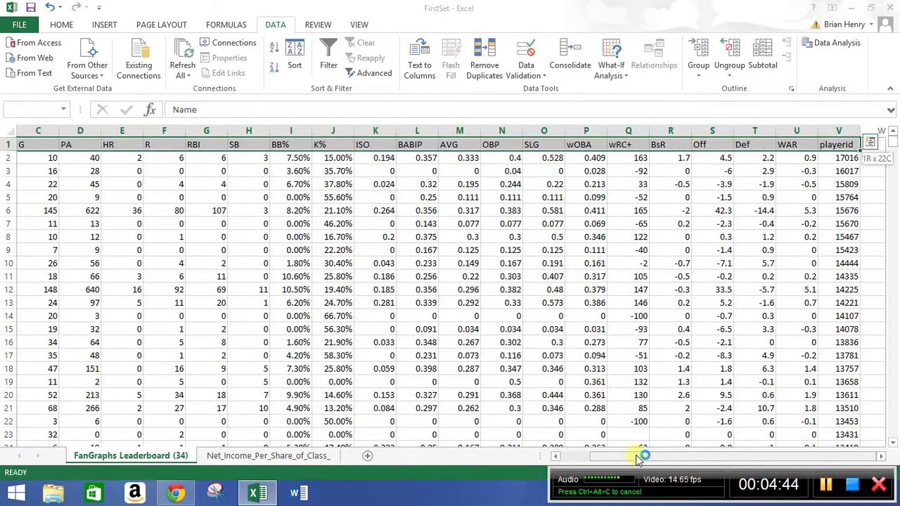
pyautogui.hotkey('ctrl', 'shift', 'Down')
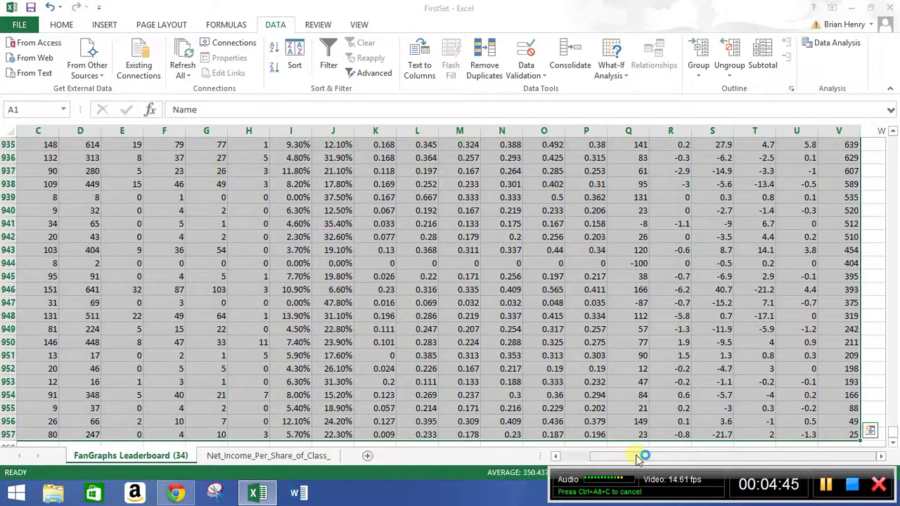
pyautogui.click(295, 64)
pyautogui.click(545, 240)
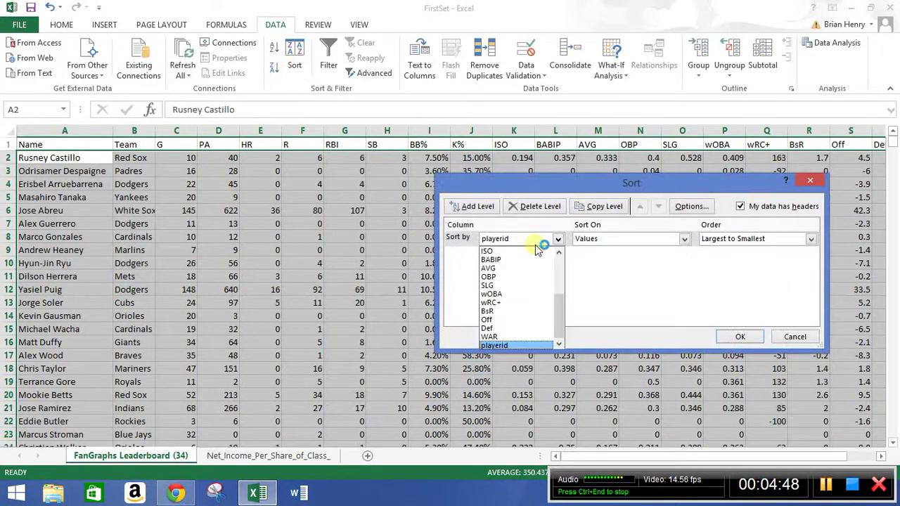
pyautogui.moveTo(562, 321); pyautogui.dragTo(562, 267)
pyautogui.click(512, 286)
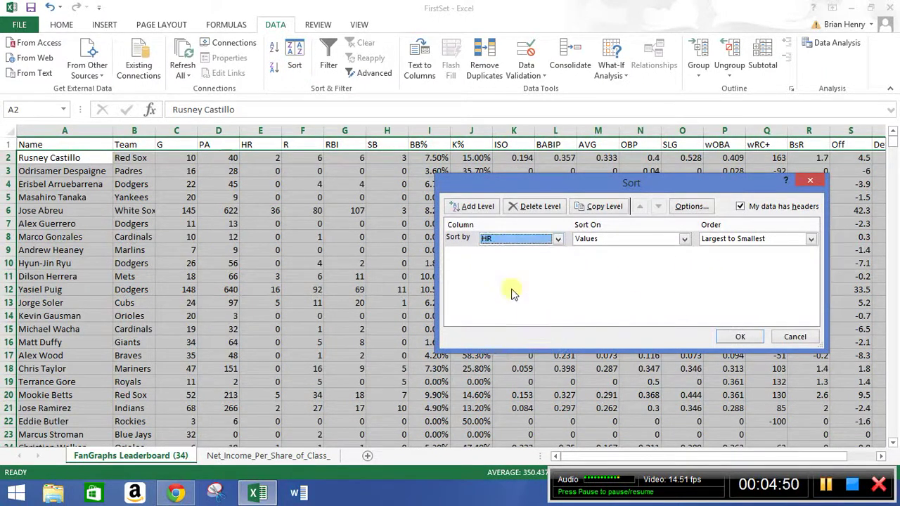
pyautogui.click(744, 337)
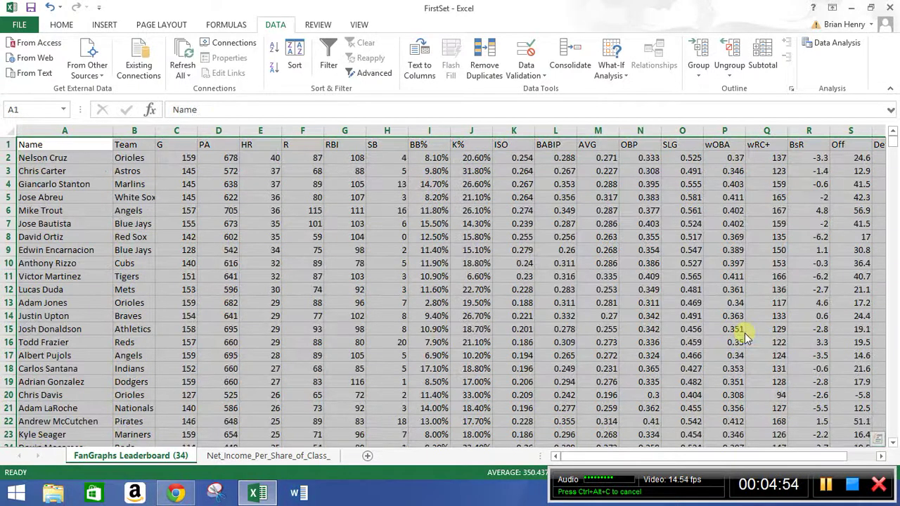
# - Go to the HR value in E12 and move along that row to the player's name in A12
pyautogui.click(275, 289)
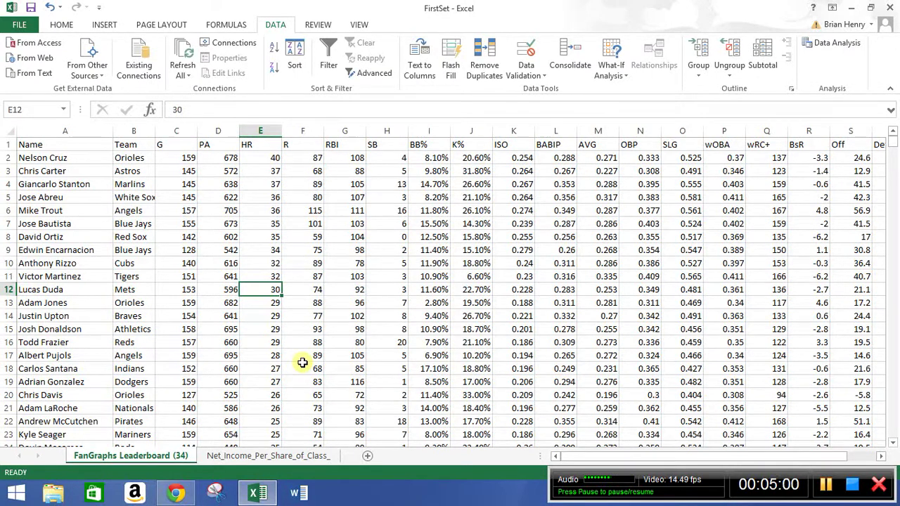
pyautogui.press('Left')
pyautogui.press('Left')
pyautogui.press('Left')
pyautogui.press('Left')
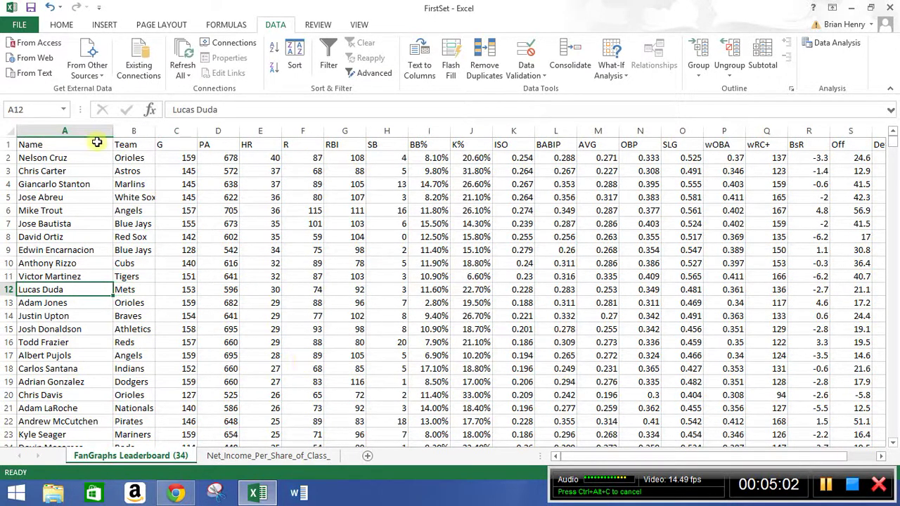
# - Search the Name column for "rusney" and close the search
pyautogui.click(92, 132)
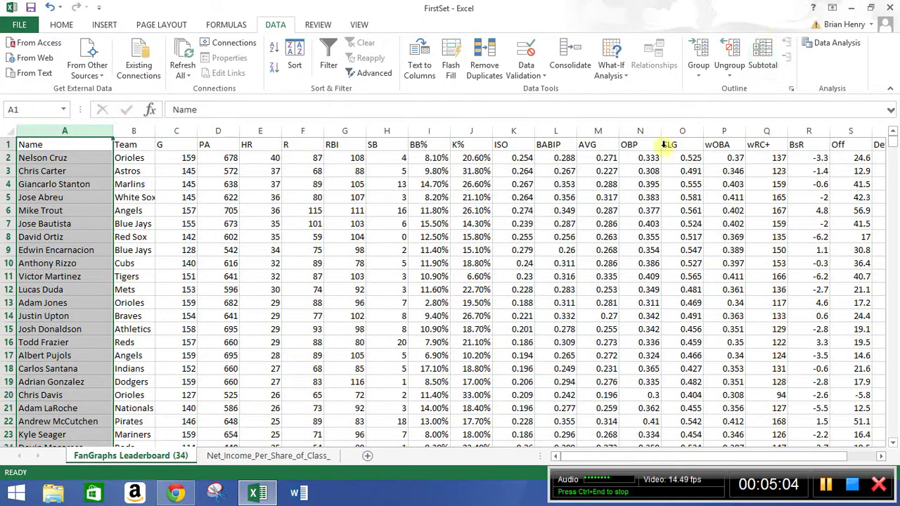
pyautogui.hotkey('ctrl', 'f')
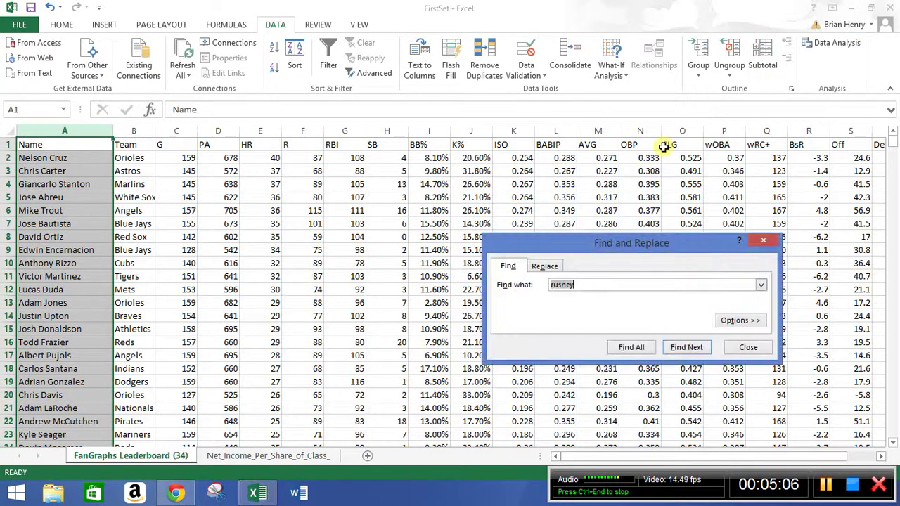
pyautogui.write('rusney')
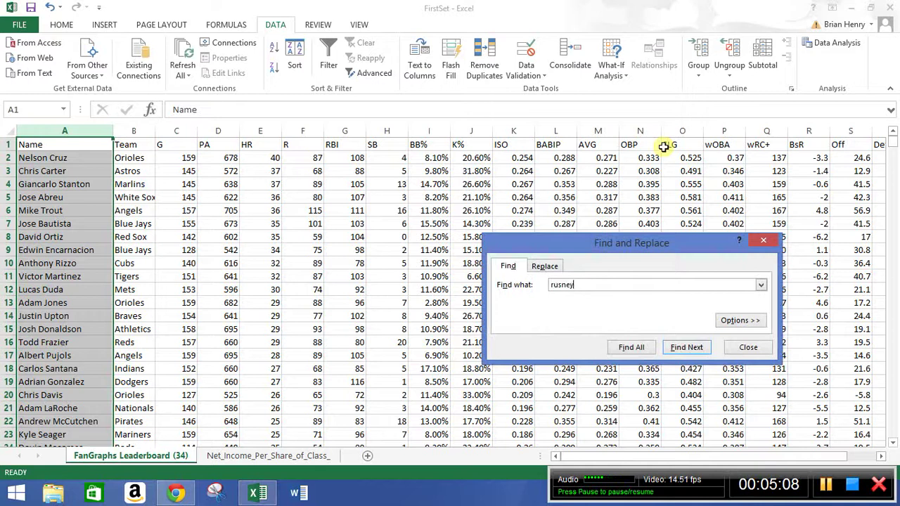
pyautogui.press('Return')
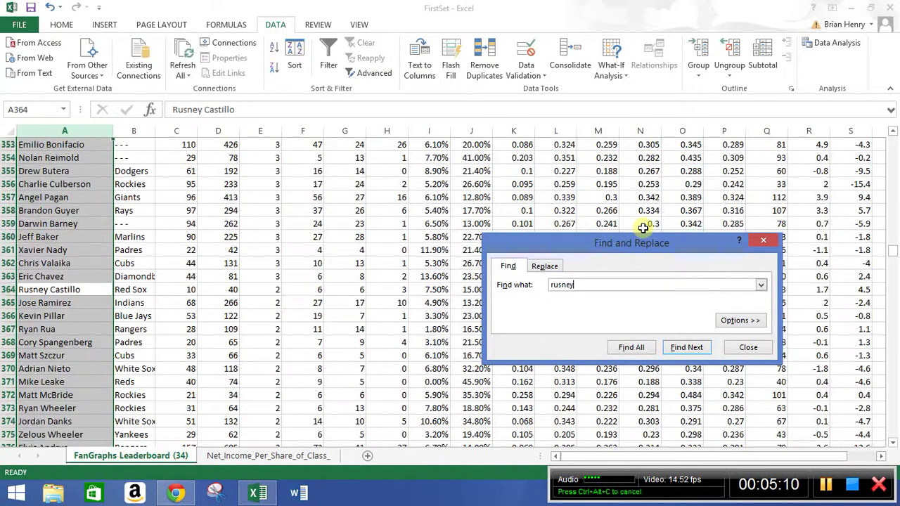
pyautogui.click(747, 348)
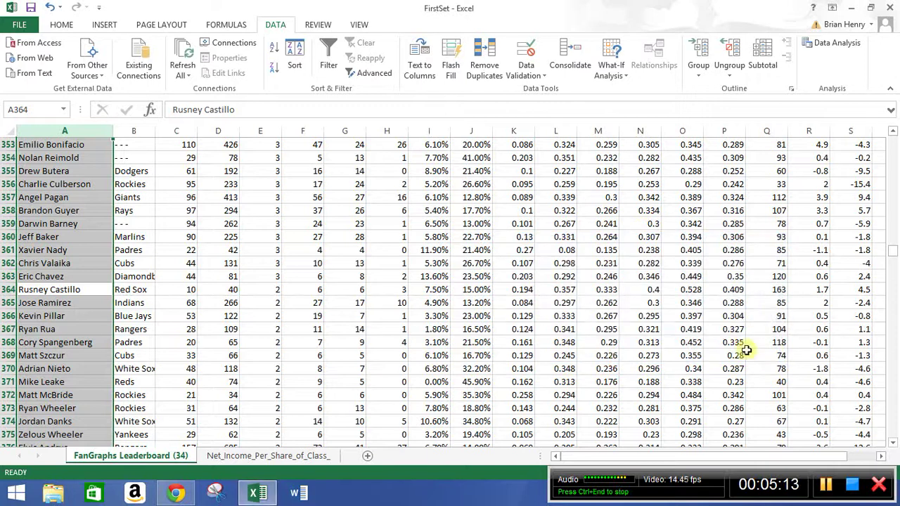
# - Examine the found player's row from the G column to the SB column, and jump up to the SB header in H1
pyautogui.click(181, 293)
pyautogui.press('Right')
pyautogui.press('Right')
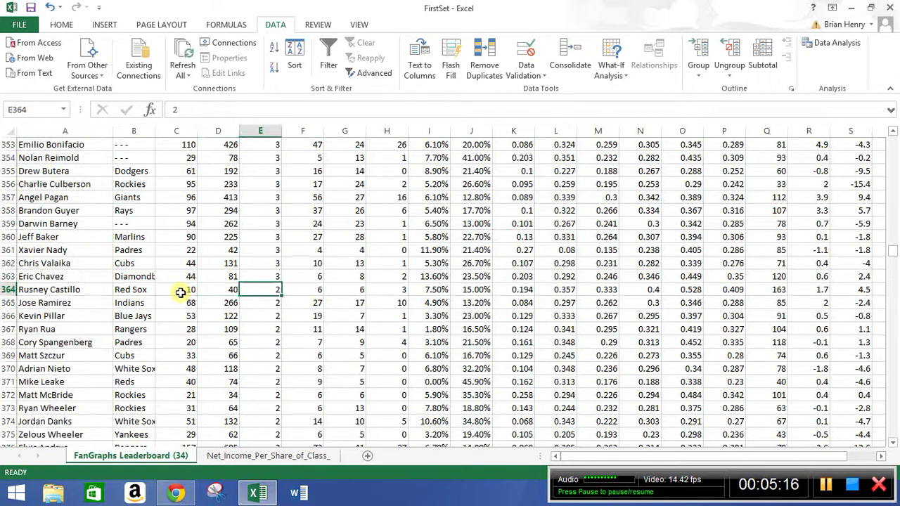
pyautogui.press('Right')
pyautogui.press('Right')
pyautogui.press('Right')
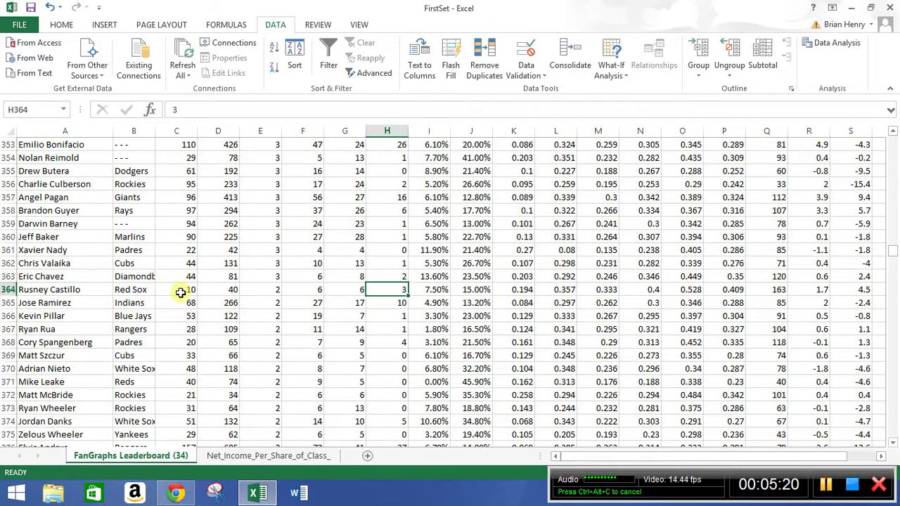
pyautogui.hotkey('ctrl', 'Up')
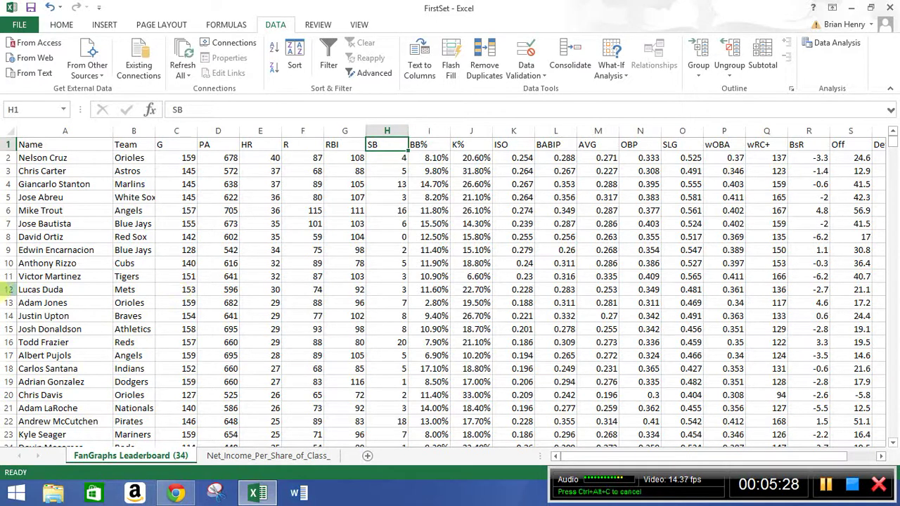
# - Add a new worksheet and name it 30+HR
pyautogui.click(367, 457)
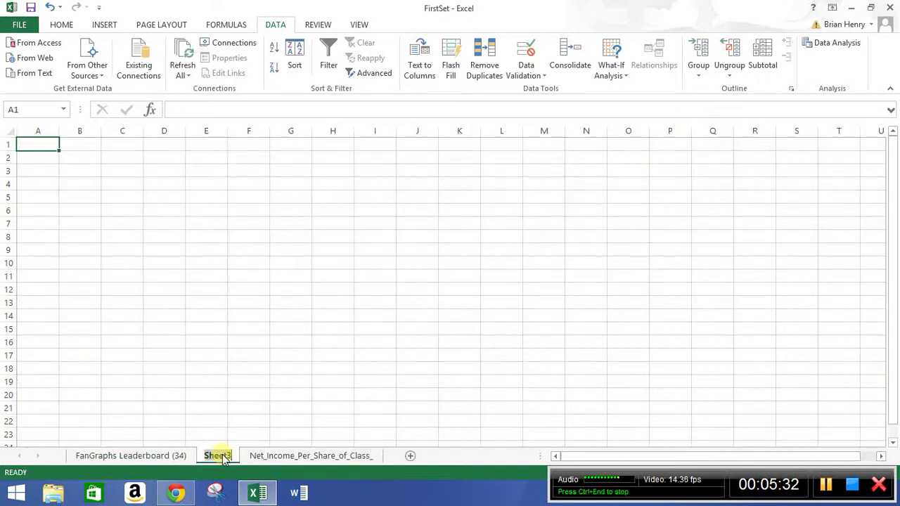
pyautogui.write('30')
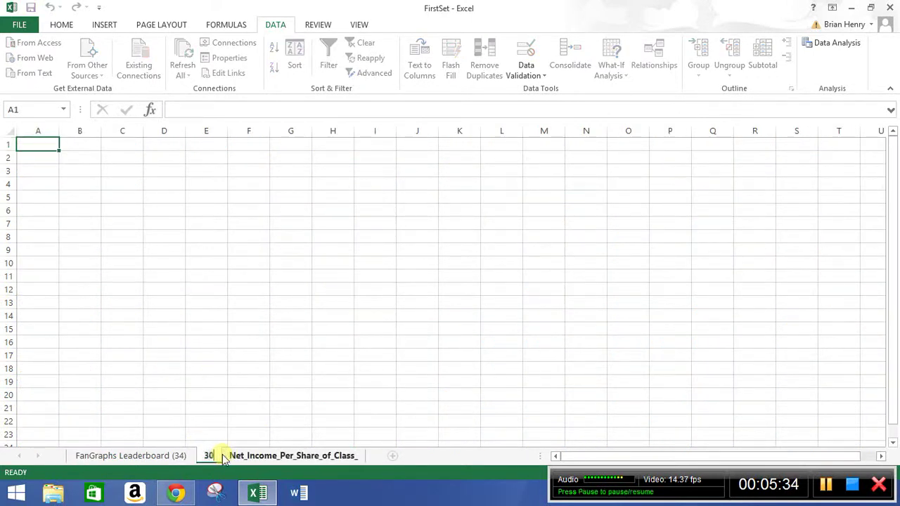
pyautogui.write('+HR')
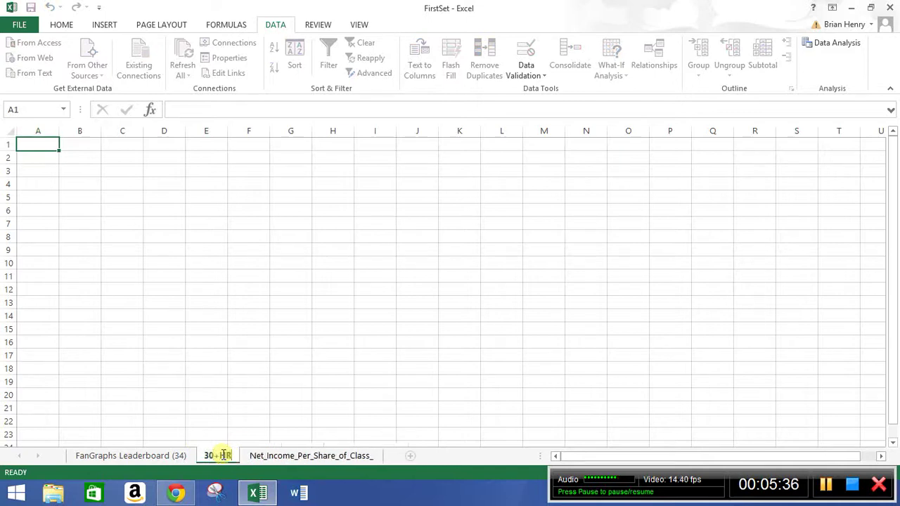
pyautogui.press('Return')
# - On the FanGraphs Leaderboard (34) sheet, select the header row and the players with at least 30 HR, A1:V12, and copy them
pyautogui.click(175, 458)
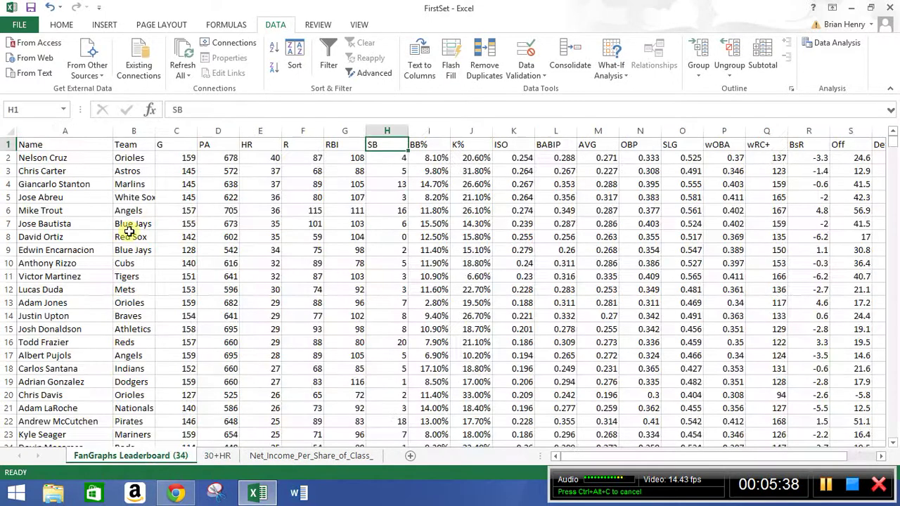
pyautogui.click(273, 293)
pyautogui.press('Left')
pyautogui.press('Left')
pyautogui.press('Left')
pyautogui.press('Left')
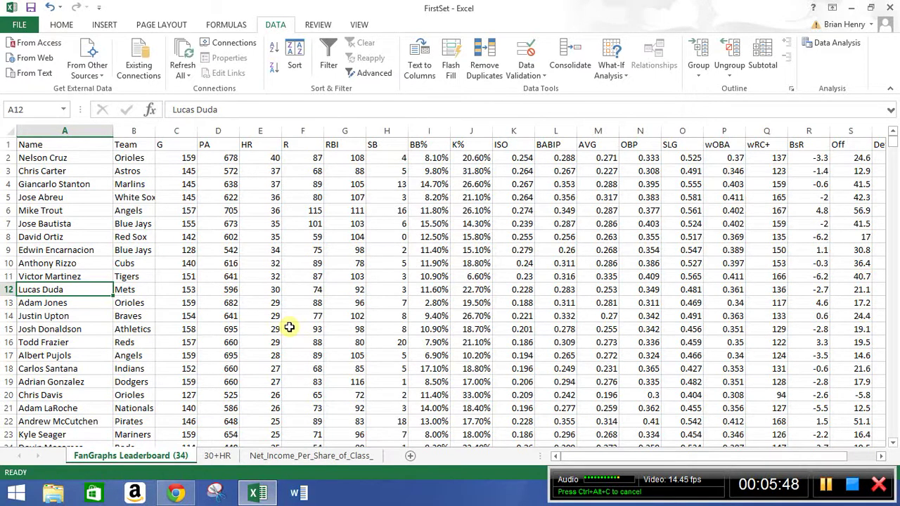
pyautogui.hotkey('ctrl', 'shift', 'Up')
pyautogui.hotkey('ctrl', 'shift', 'Right')
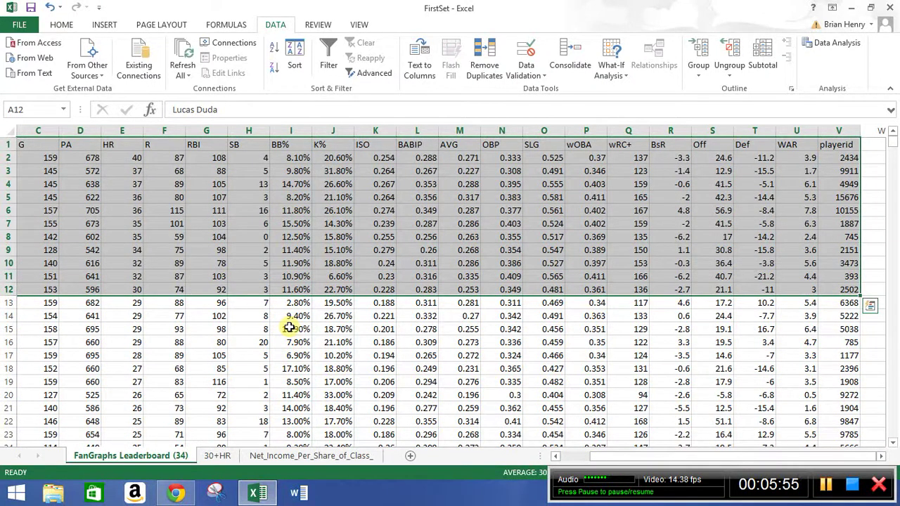
pyautogui.hotkey('ctrl', 'c')
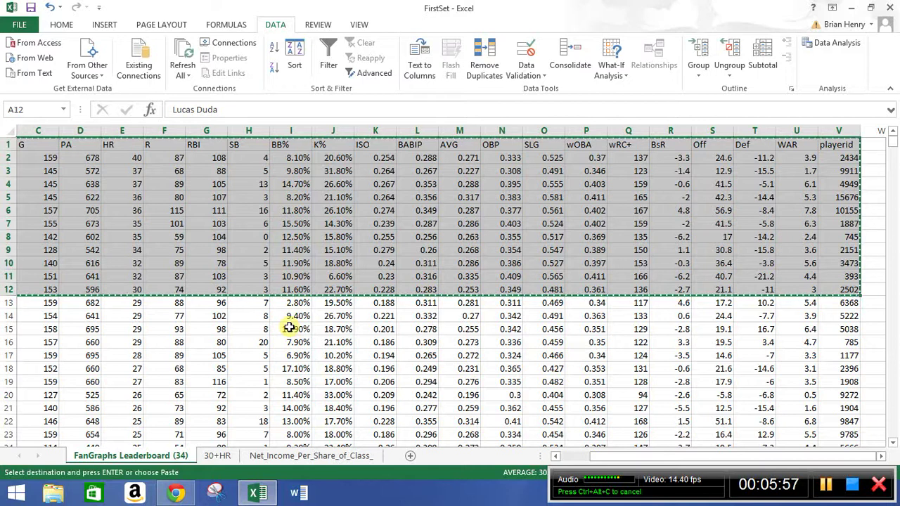
# - Paste the copied rows at A1 of the 30+HR sheet and widen column A to fit the full player names
pyautogui.click(213, 457)
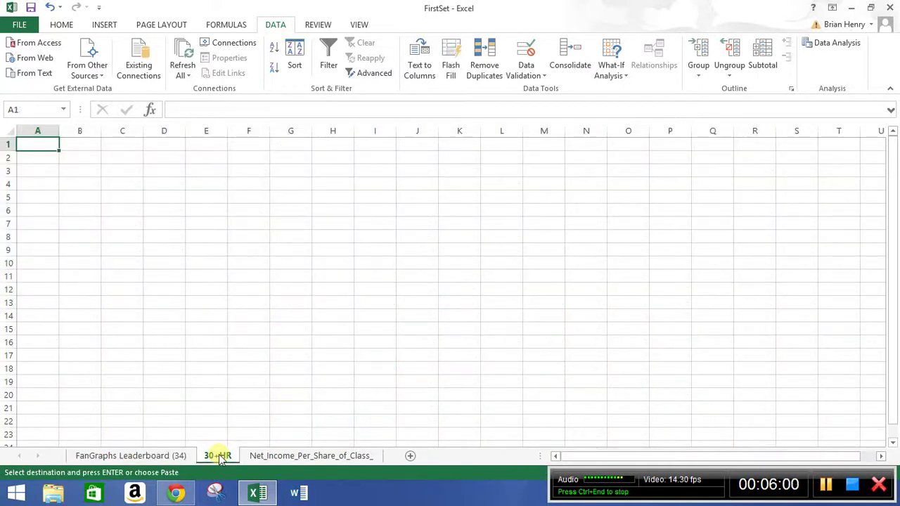
pyautogui.hotkey('ctrl', 'v')
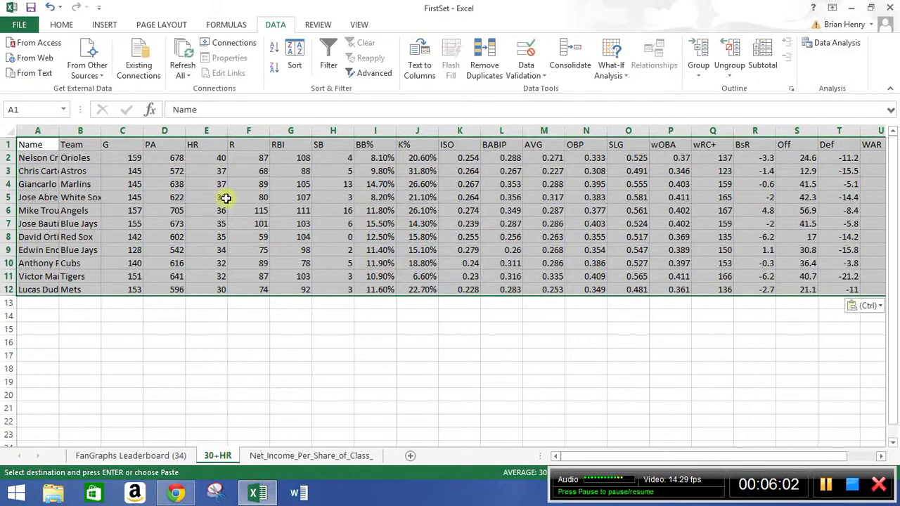
pyautogui.moveTo(60, 131); pyautogui.dragTo(128, 135)
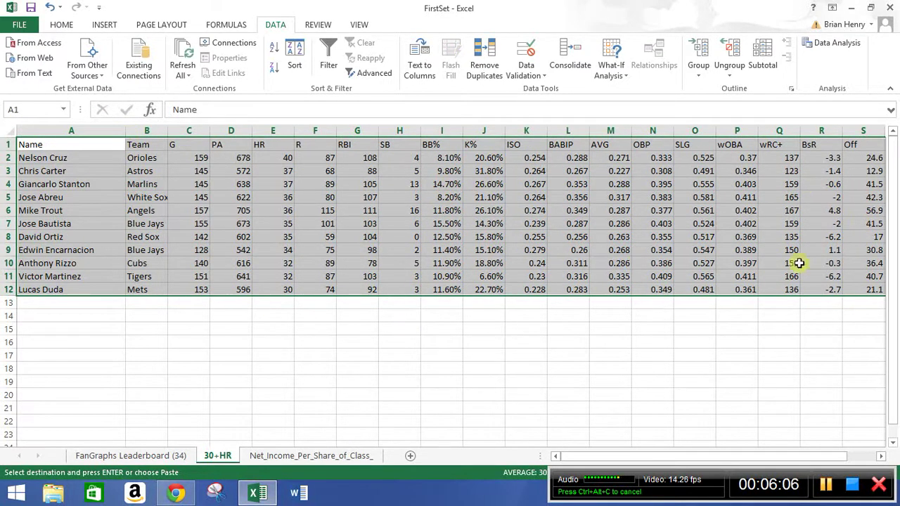
# - Review the copied rows from column A on the FanGraphs Leaderboard (34) sheet and return to the 30+HR sheet
pyautogui.click(185, 459)
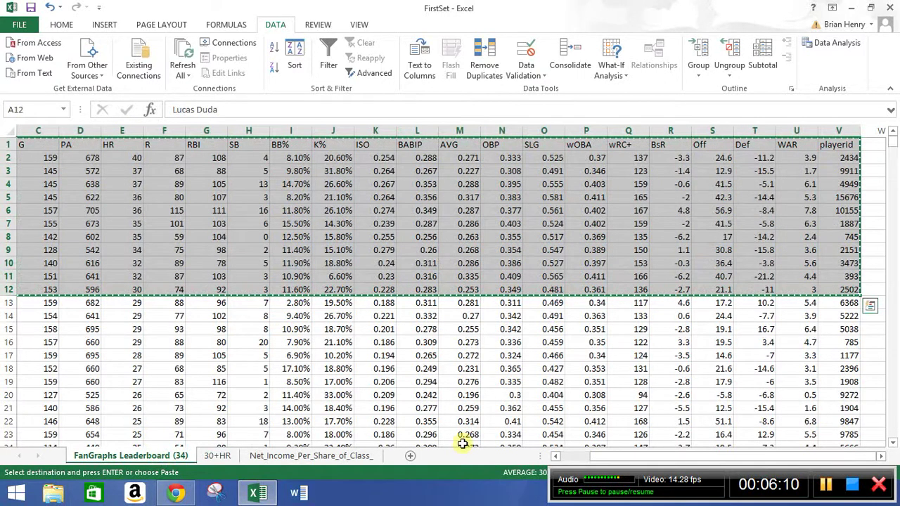
pyautogui.press('Home')
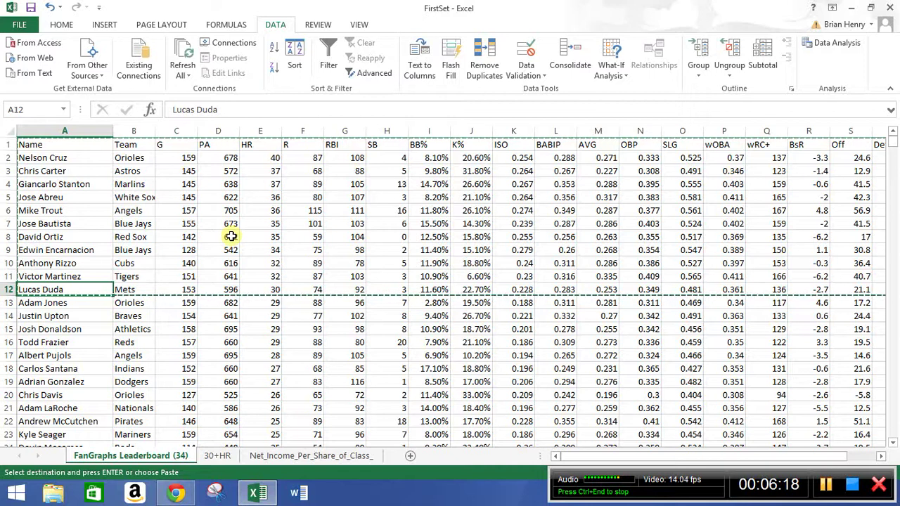
pyautogui.click(220, 457)
pyautogui.hotkey('ctrl', 'v')
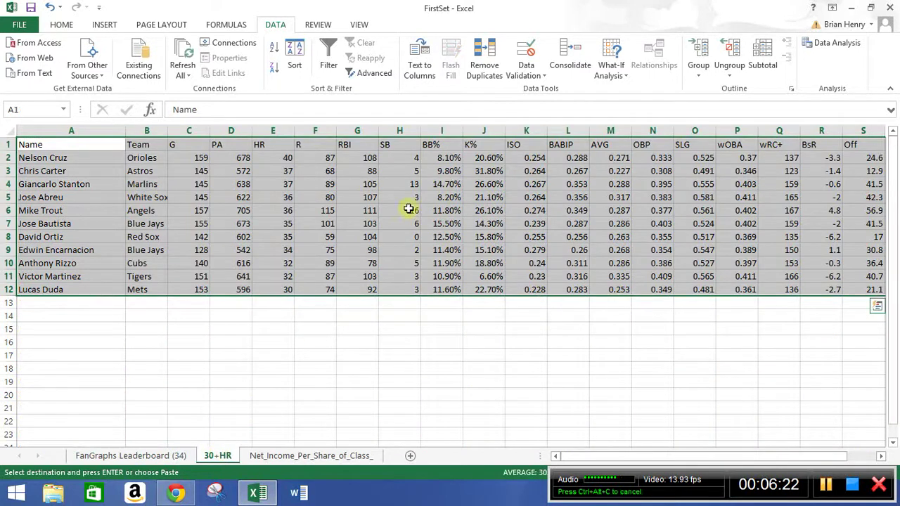
# - On the FanGraphs Leaderboard (34) sheet, move the whole Team column, B1:B957, to the empty column W
pyautogui.click(134, 456)
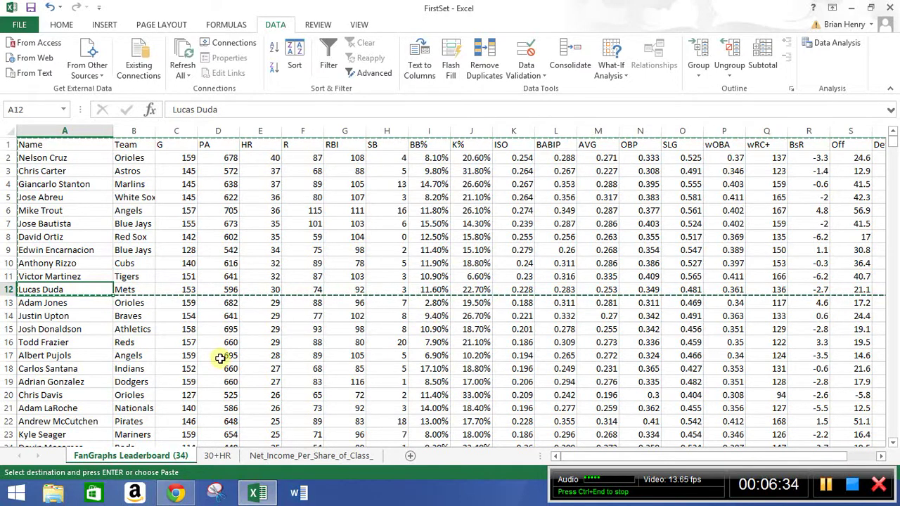
pyautogui.click(126, 143)
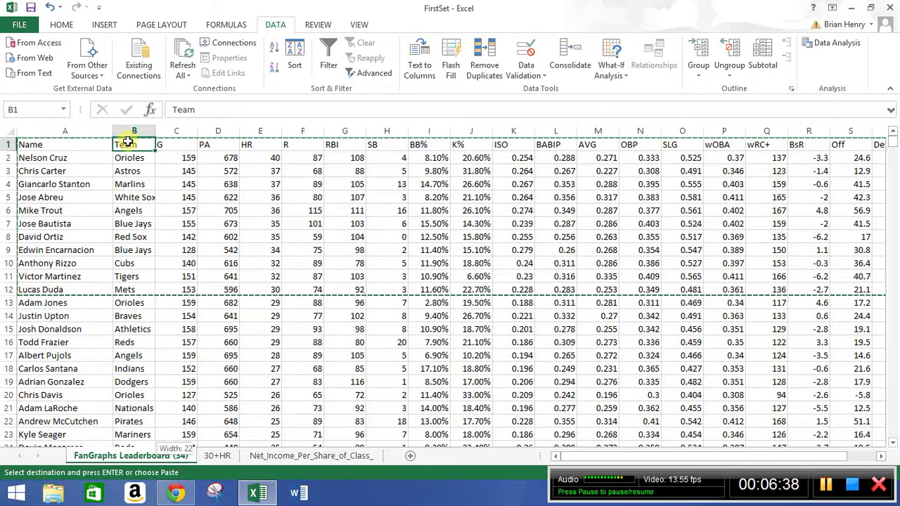
pyautogui.hotkey('ctrl', 'shift', 'Down')
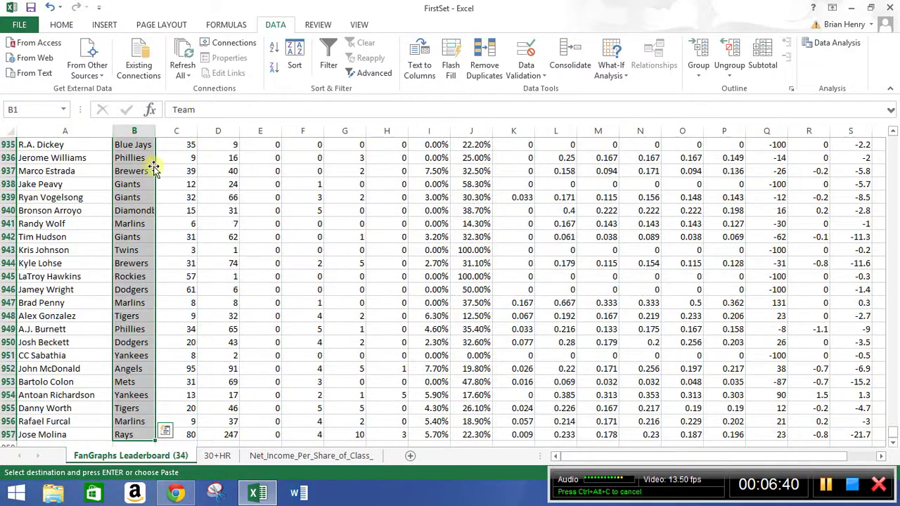
pyautogui.moveTo(156, 165); pyautogui.dragTo(420, 176)
pyautogui.moveTo(717, 458); pyautogui.dragTo(532, 454)
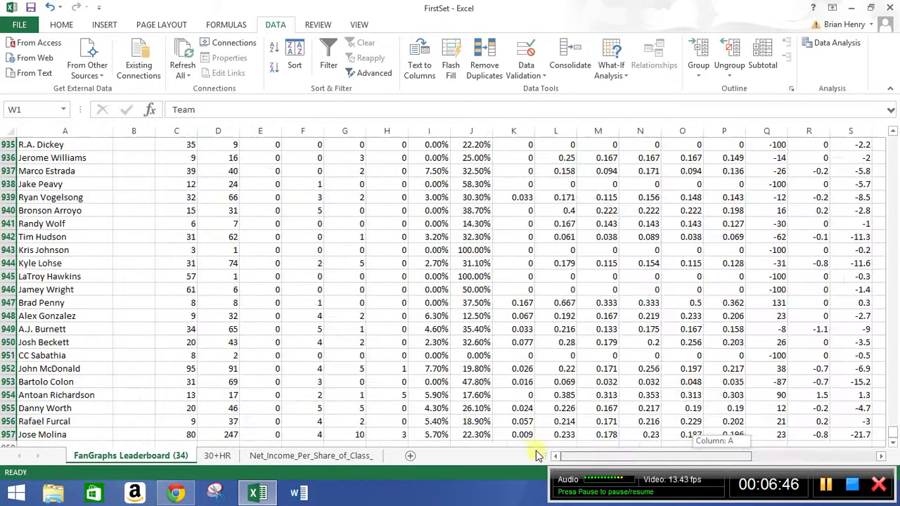
# - Delete the emptied column B and return to the first rows of the statistics table
pyautogui.click(135, 132)
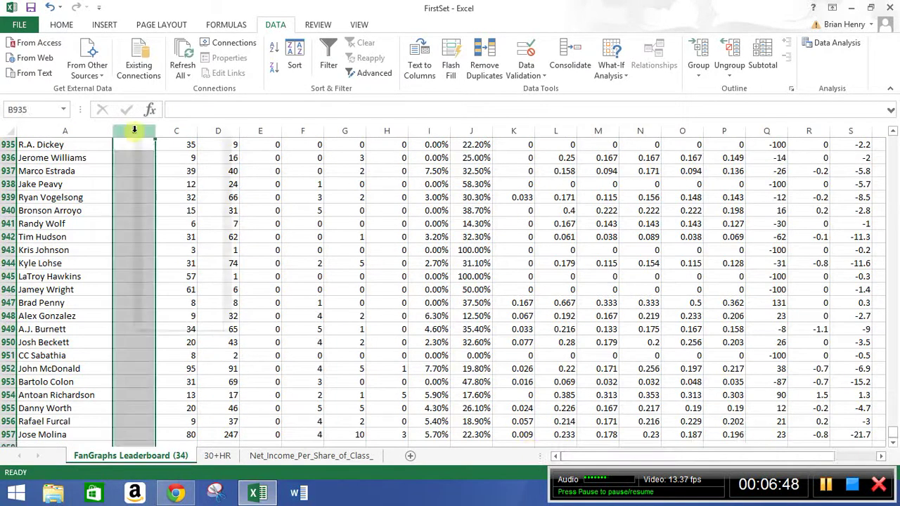
pyautogui.rightClick(135, 133)
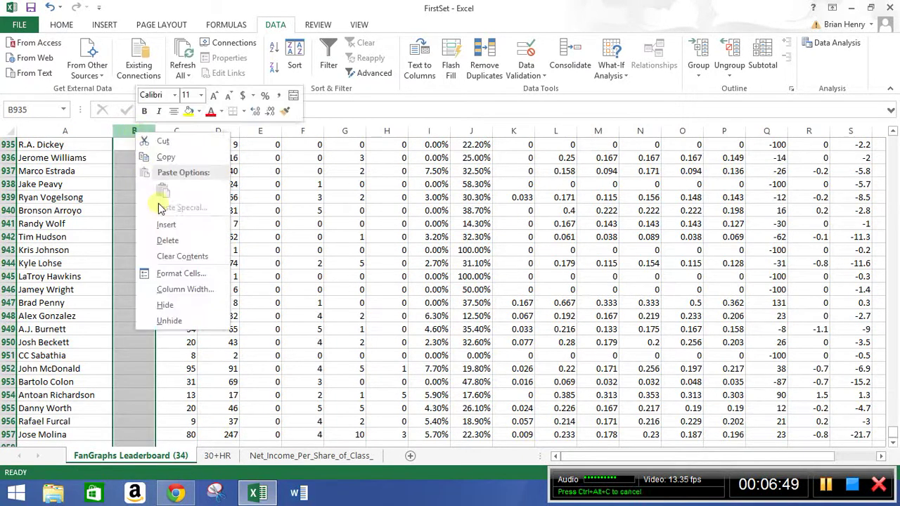
pyautogui.click(176, 243)
pyautogui.moveTo(893, 430); pyautogui.dragTo(895, 137)
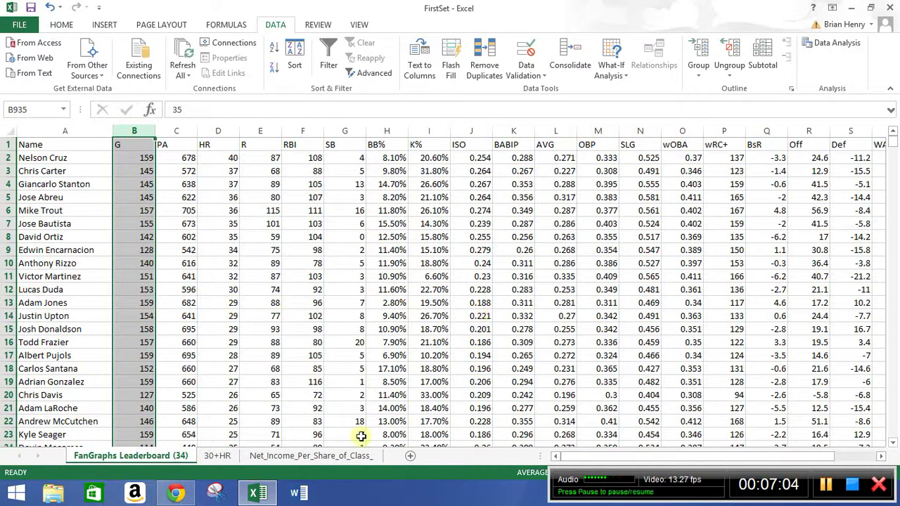
# - On the Net_Income_Per_Share_of_Class_ sheet, step among the merged cells around the Class A heading in C14 and C15
pyautogui.click(312, 456)
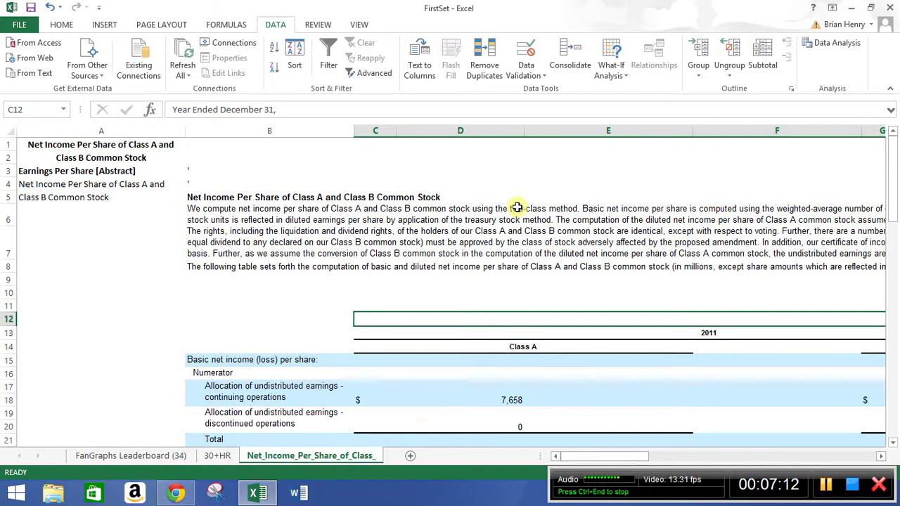
pyautogui.click(504, 371)
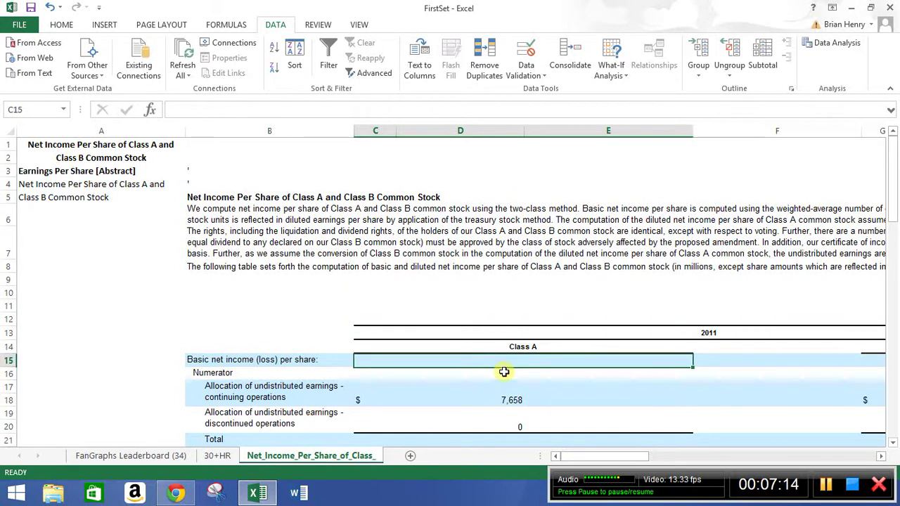
pyautogui.press('Down')
pyautogui.press('Up')
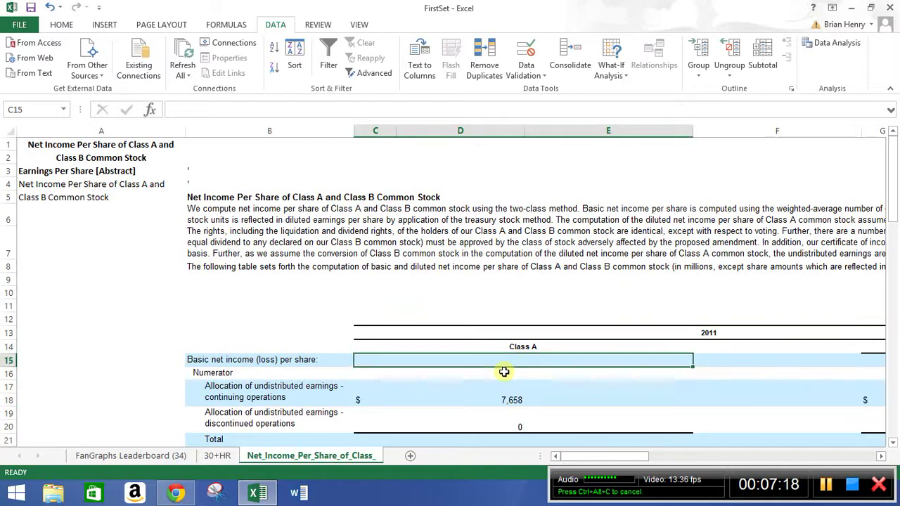
pyautogui.press('Up')
pyautogui.press('Left')
pyautogui.press('Right')
pyautogui.press('Down')
pyautogui.press('Up')
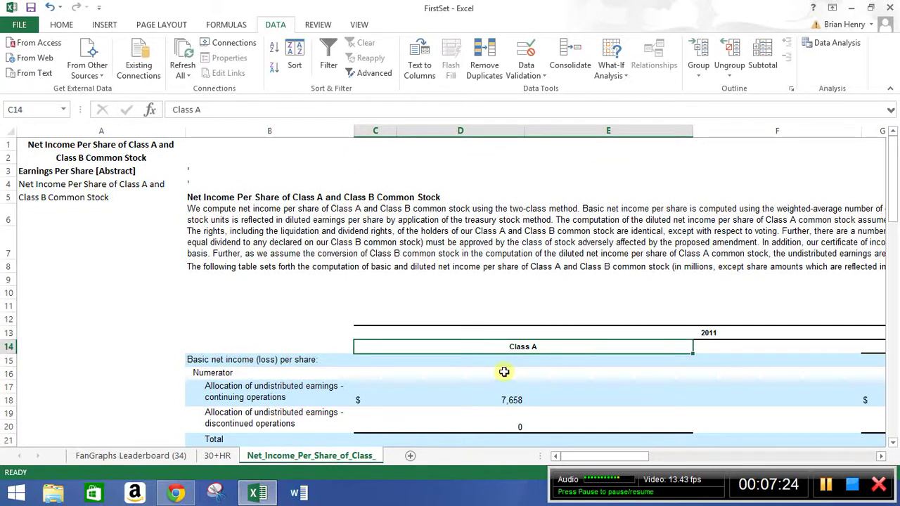
# - Step up, down and sideways through the merged cells between C15 and C19 to compare how many columns and rows each spans
pyautogui.press('Down')
pyautogui.press('Down')
pyautogui.press('Down')
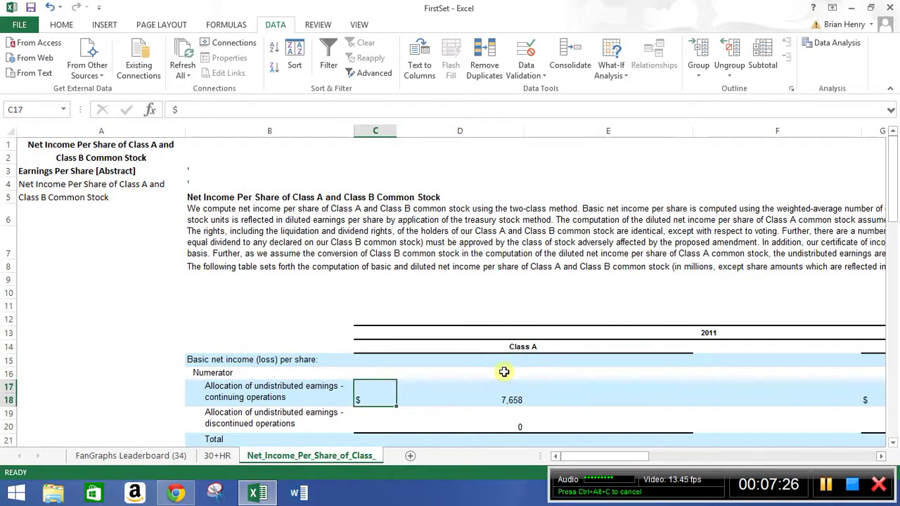
pyautogui.press('Right')
pyautogui.press('Left')
pyautogui.press('Up')
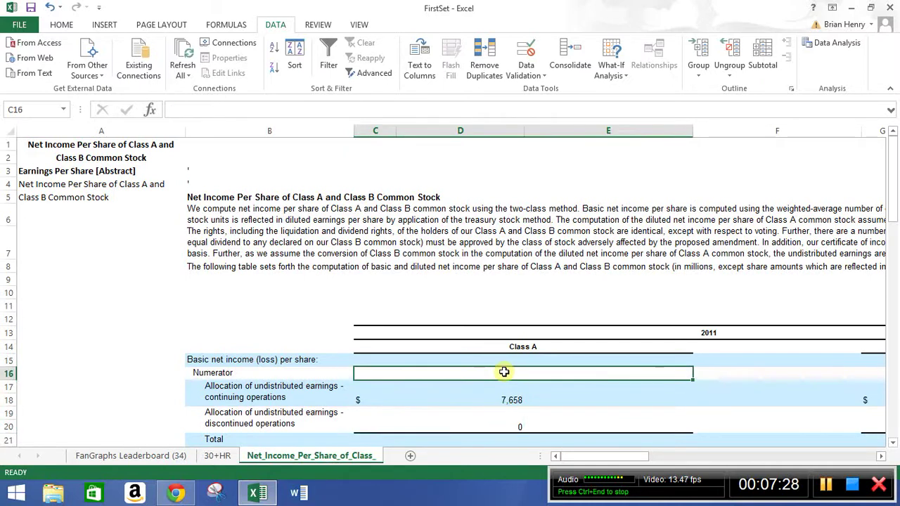
pyautogui.press('Down')
pyautogui.press('Right')
pyautogui.press('Left')
pyautogui.press('Down')
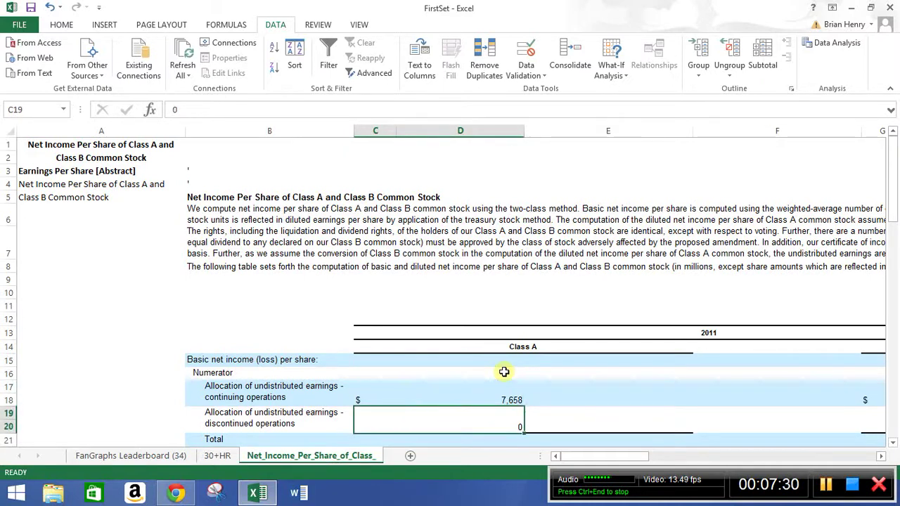
pyautogui.press('Up')
pyautogui.press('Up')
pyautogui.press('Up')
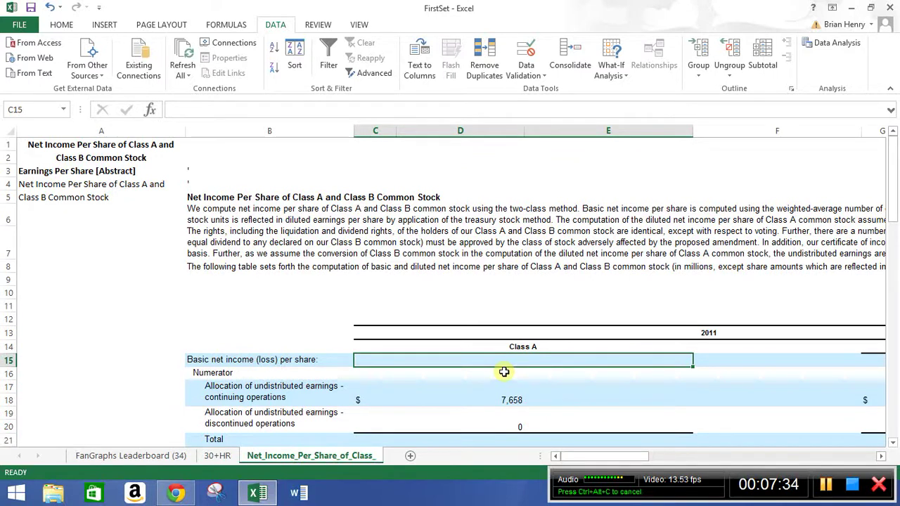
# - Walk down column C through the basic net income rows and past C35 in the diluted net income section
pyautogui.press('Down')
pyautogui.press('Down')
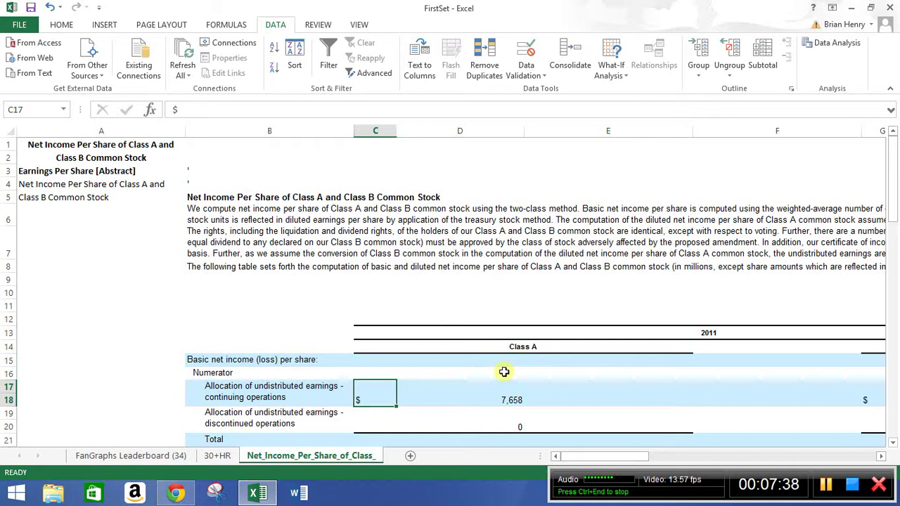
pyautogui.press('Down')
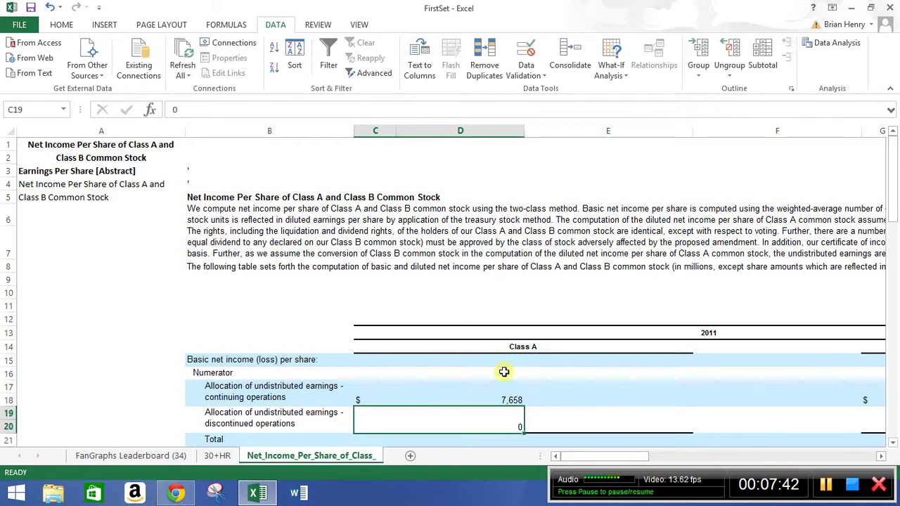
pyautogui.press('Down')
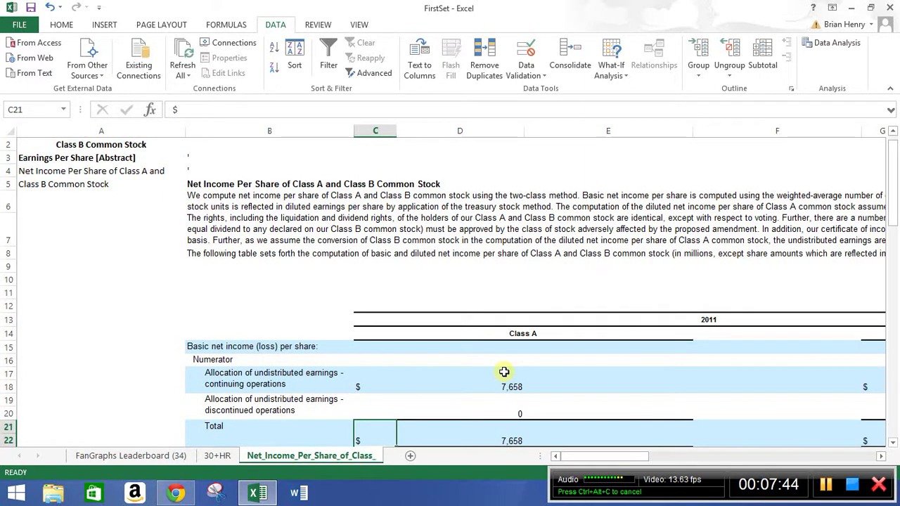
pyautogui.press('Down')
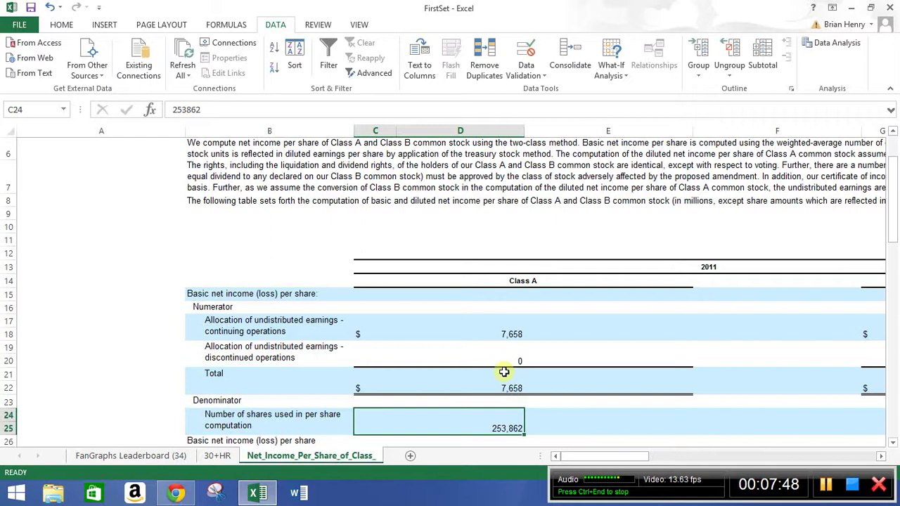
pyautogui.press('Down')
pyautogui.press('Down')
pyautogui.press('Down')
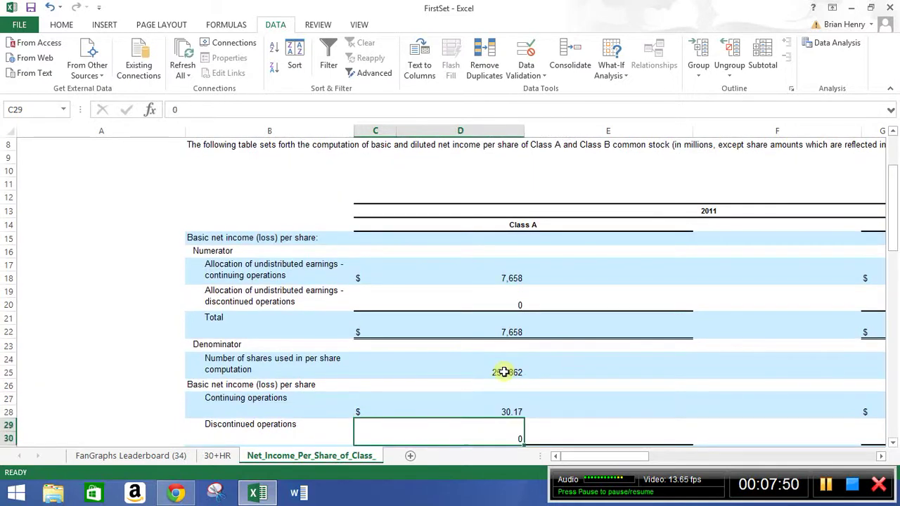
pyautogui.press('Down')
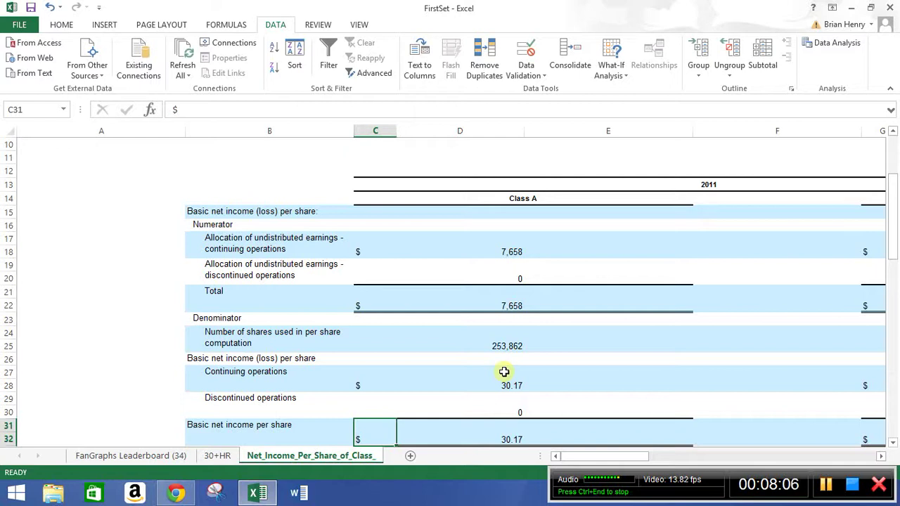
pyautogui.press('Down')
pyautogui.press('Down')
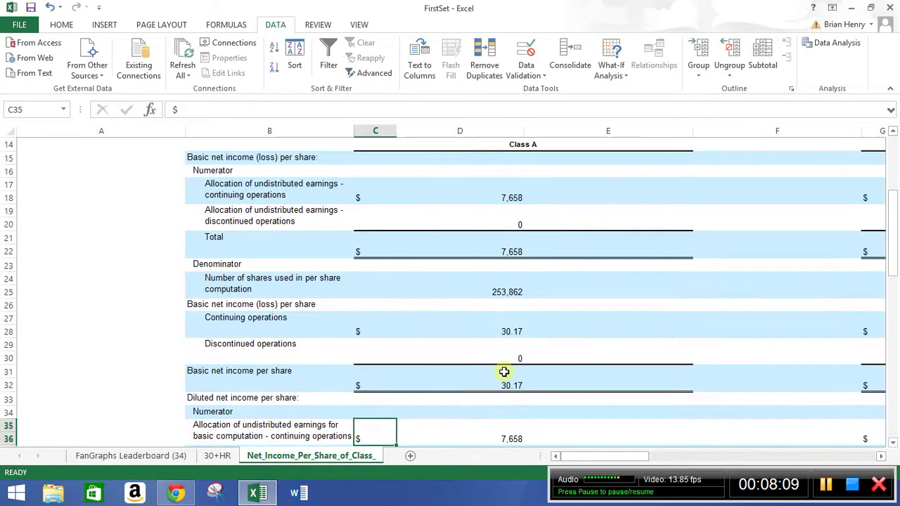
pyautogui.press('Down')
# - Jump to the last row of column C and the last column of row 71, returning each time to the table's last filled cell
pyautogui.hotkey('ctrl', 'Down')
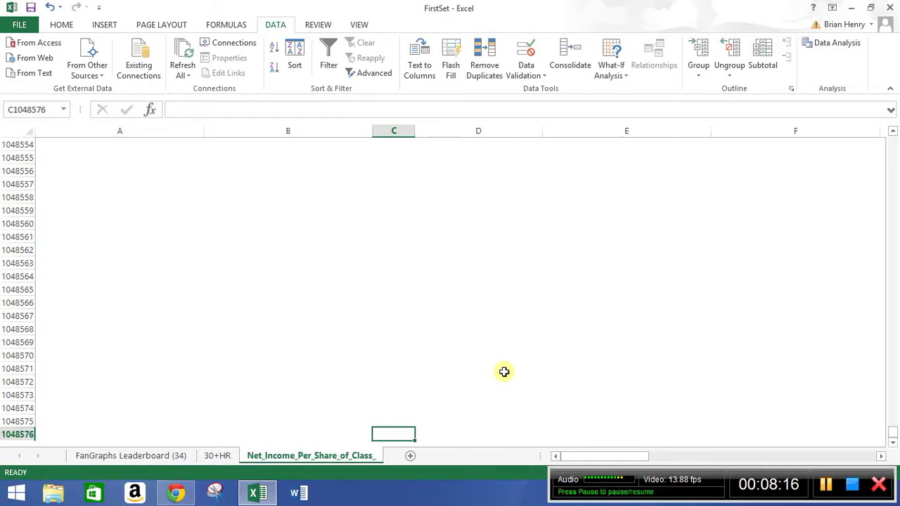
pyautogui.hotkey('ctrl', 'Up')
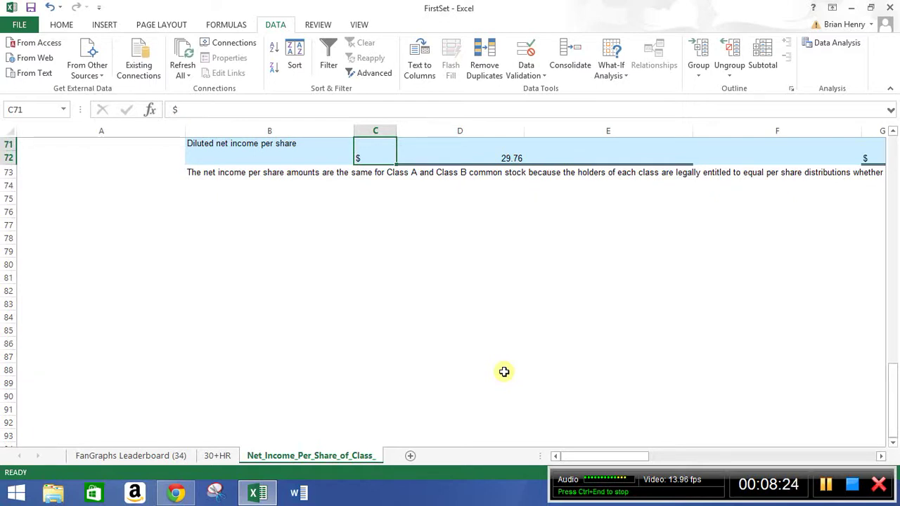
pyautogui.press('Right')
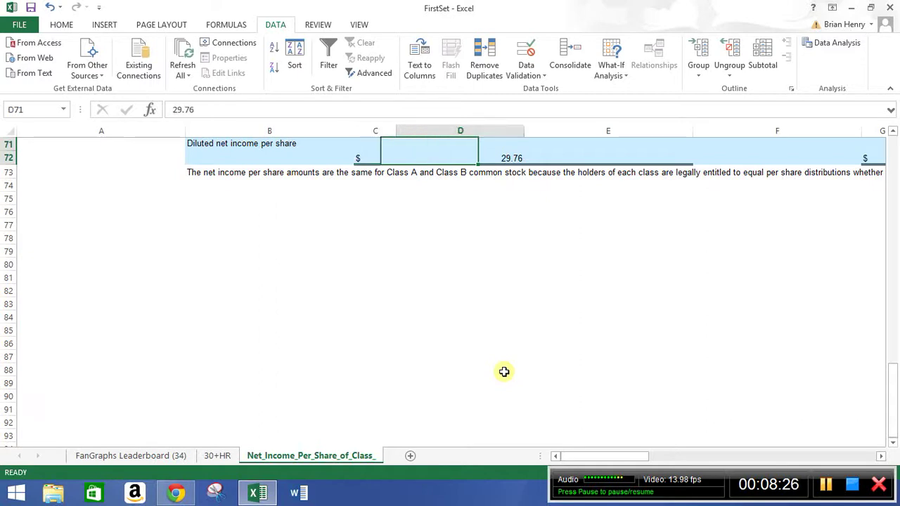
pyautogui.hotkey('ctrl', 'Right')
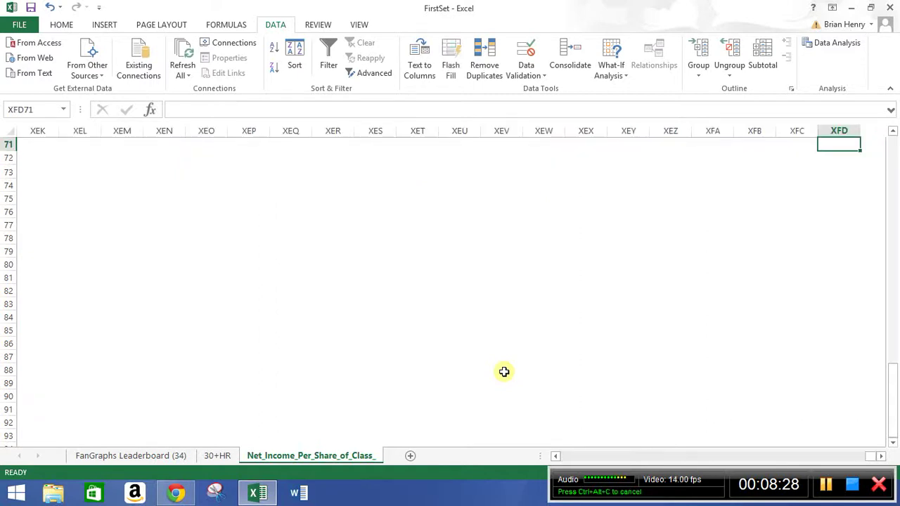
pyautogui.hotkey('ctrl', 'Left')
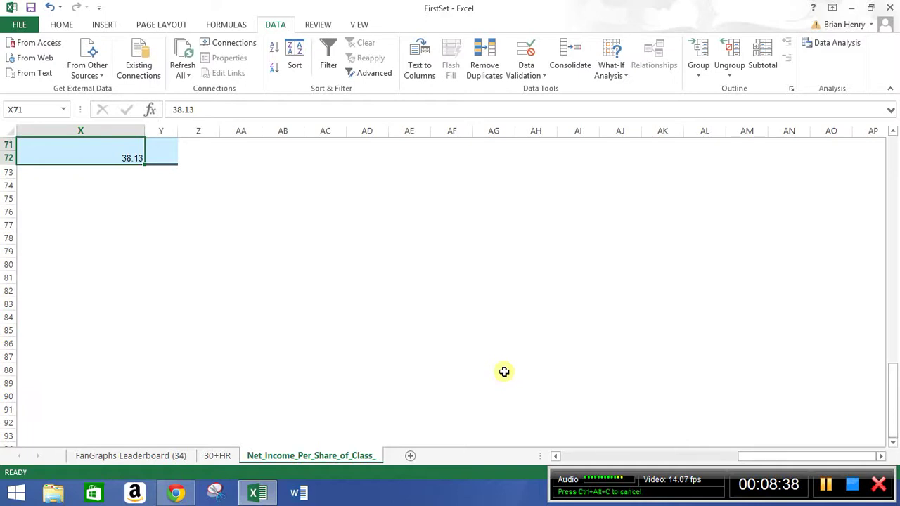
pyautogui.press('Left')
pyautogui.press('Left')
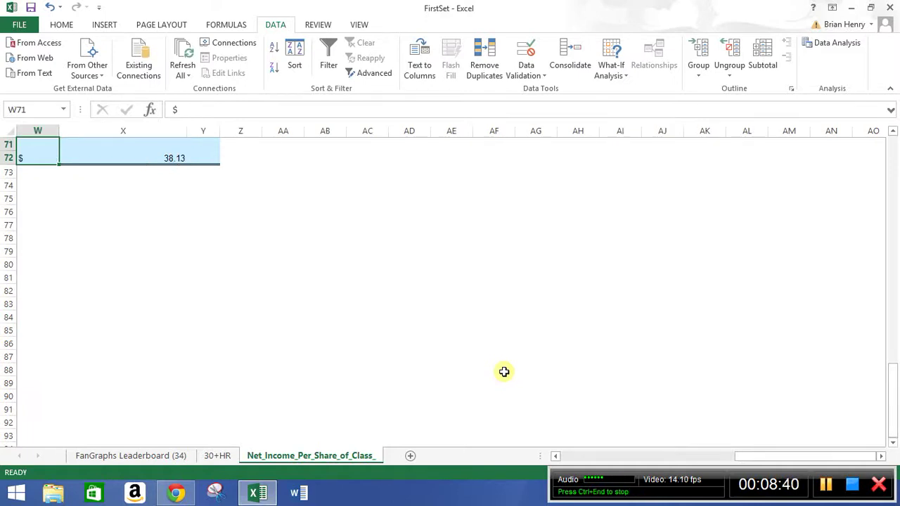
# - Return to the start of the Net_Income_Per_Share_of_Class_ sheet and make B13, the table's starting cell, active
pyautogui.hotkey('ctrl', 'Home')
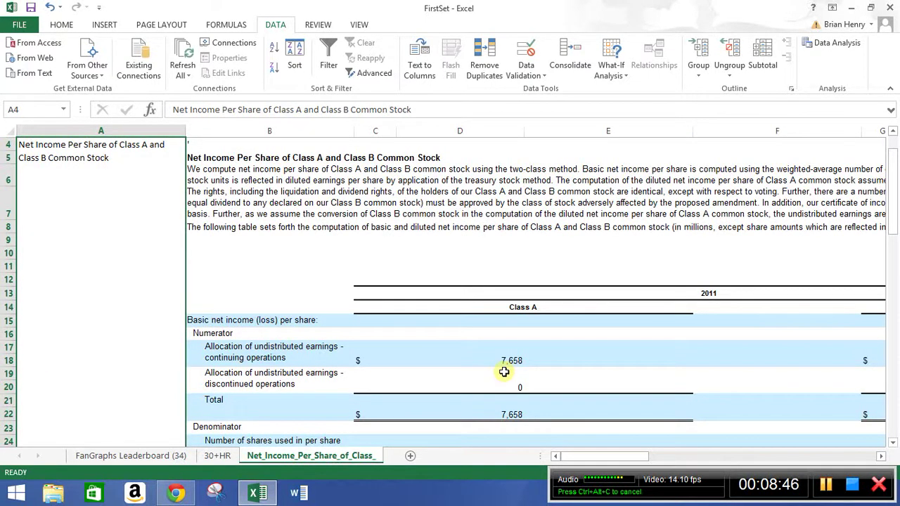
pyautogui.press('Right')
pyautogui.press('Down')
pyautogui.press('Down')
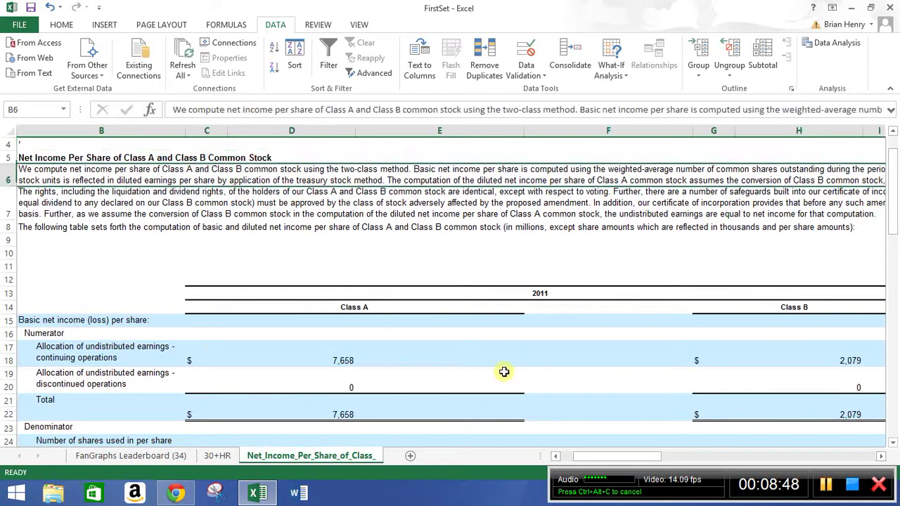
pyautogui.press('Down')
pyautogui.press('Down')
pyautogui.press('Down')
pyautogui.press('Down')
pyautogui.press('Down')
pyautogui.press('Down')
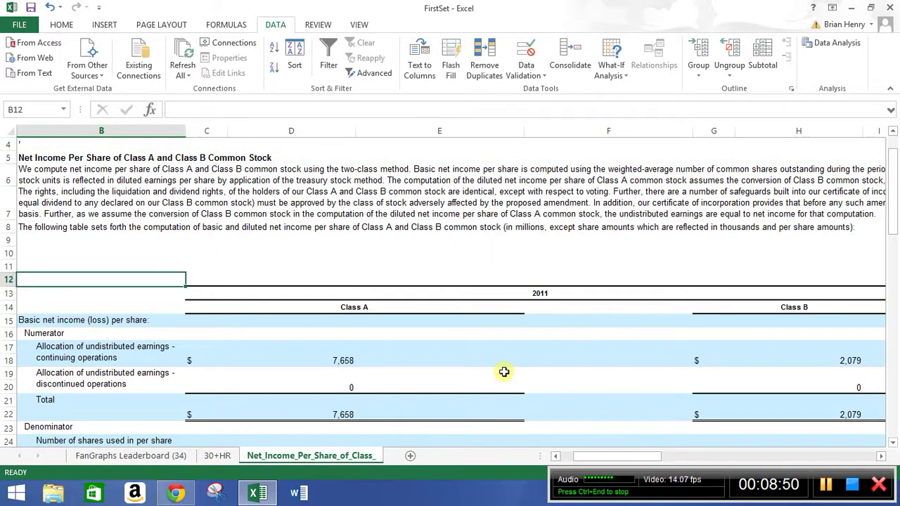
pyautogui.press('Down')
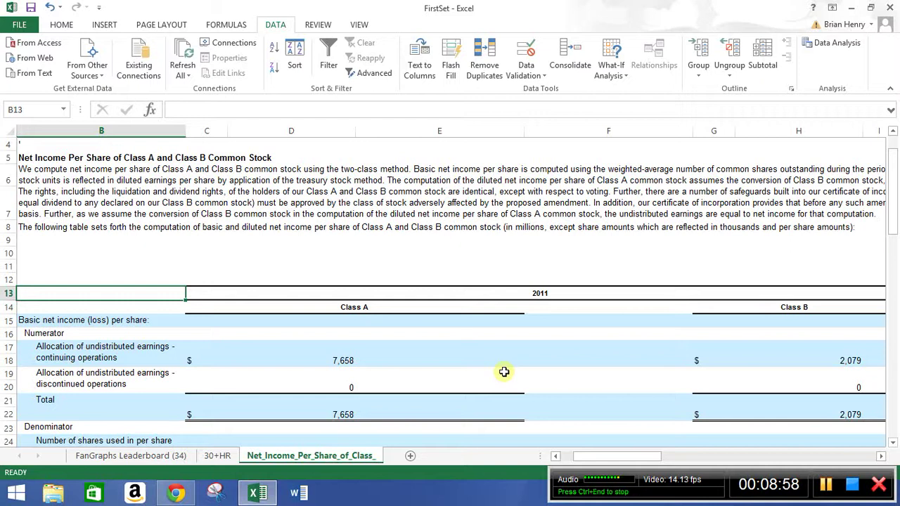
# - Extend the selection from B13 across row 13 to column Y, the table's last column
pyautogui.hotkey('ctrl', 'shift', 'Right')
pyautogui.hotkey('ctrl', 'shift', 'Right')
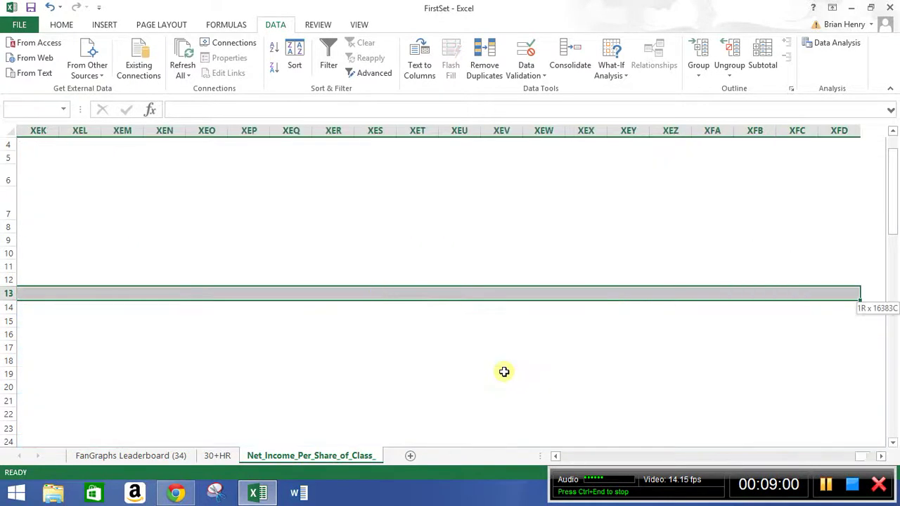
pyautogui.hotkey('ctrl', 'shift', 'Left')
# - Extend the selection downward to row 73 so it covers the whole net income table, B13 through Y73
pyautogui.hotkey('shift', 'Down')
pyautogui.hotkey('shift', 'Down')
pyautogui.hotkey('shift', 'Down')
pyautogui.hotkey('shift', 'Down')
pyautogui.hotkey('shift', 'Down')
pyautogui.hotkey('shift', 'Down')
pyautogui.hotkey('shift', 'Down')
pyautogui.hotkey('shift', 'Down')
pyautogui.hotkey('shift', 'Down')
pyautogui.hotkey('shift', 'Down')
pyautogui.hotkey('shift', 'Down')
pyautogui.hotkey('shift', 'Down')
pyautogui.hotkey('shift', 'Down')
pyautogui.hotkey('shift', 'Down')
pyautogui.hotkey('shift', 'Down')
pyautogui.hotkey('shift', 'Down')
pyautogui.hotkey('shift', 'Down')
pyautogui.hotkey('shift', 'Down')
pyautogui.hotkey('shift', 'Down')
pyautogui.hotkey('shift', 'Down')
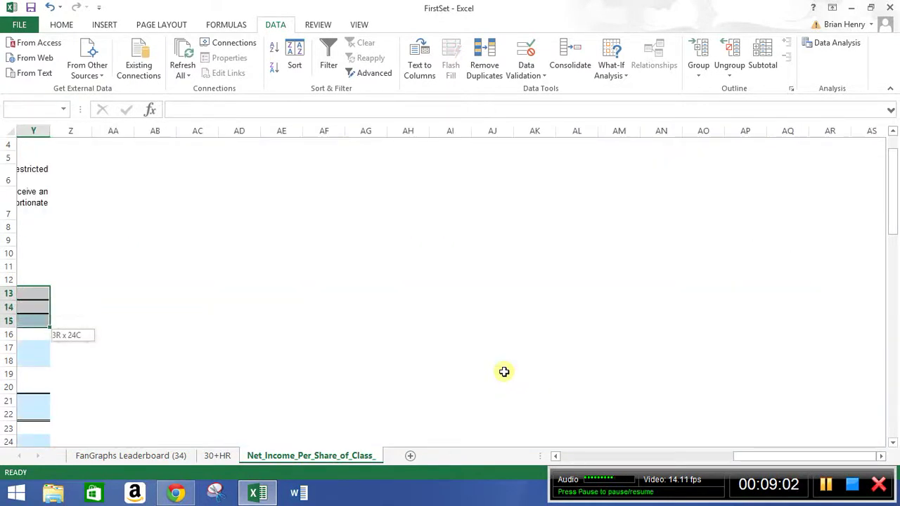
pyautogui.hotkey('shift', 'Down')
pyautogui.hotkey('shift', 'Down')
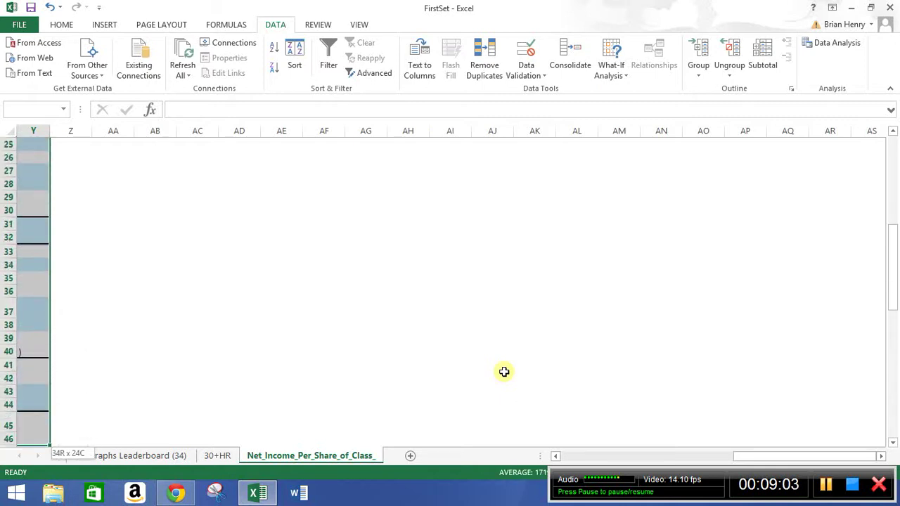
pyautogui.hotkey('ctrl', 'shift', 'Down')
pyautogui.hotkey('ctrl', 'shift', 'Up')
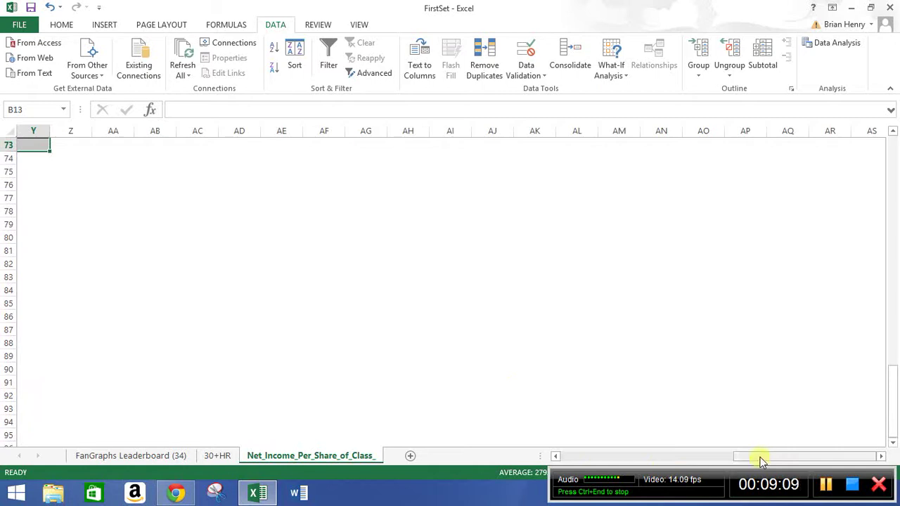
# - Review the selected table from its last columns back to column B and through the diluted net income rows down to row 73
pyautogui.moveTo(761, 460); pyautogui.dragTo(681, 458)
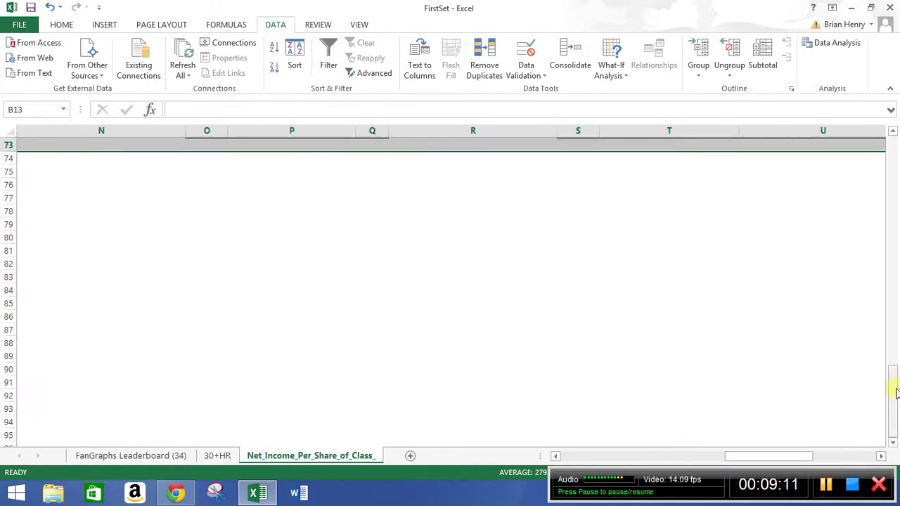
pyautogui.moveTo(895, 392); pyautogui.dragTo(895, 253)
pyautogui.moveTo(808, 455); pyautogui.dragTo(623, 454)
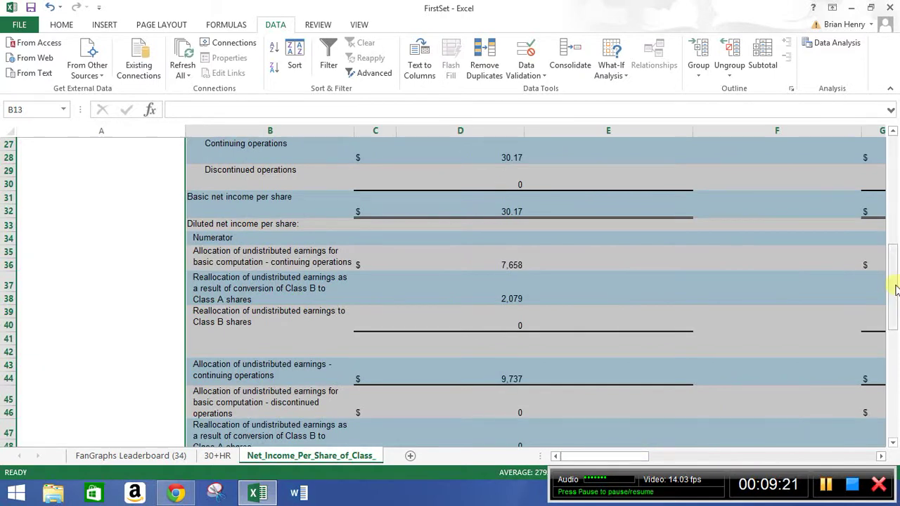
pyautogui.moveTo(897, 285); pyautogui.dragTo(896, 385)
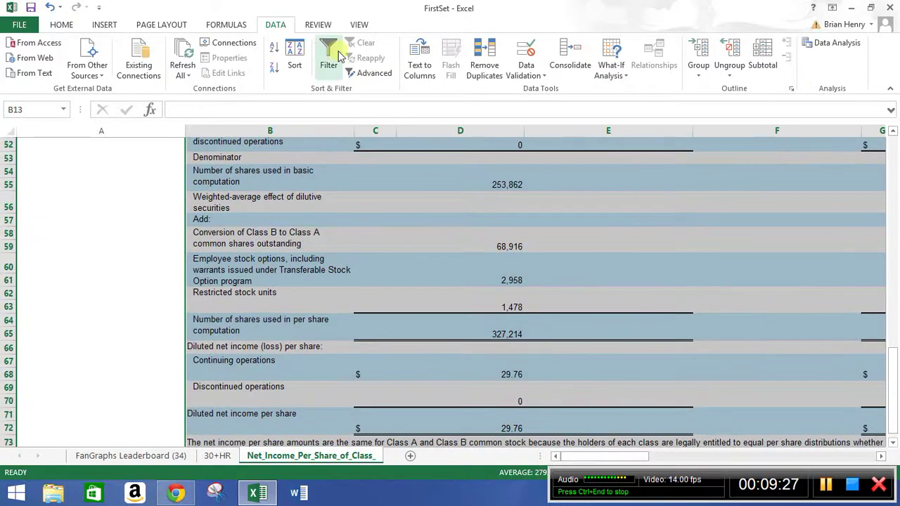
# - Look over the Find & Select commands and review the selected table back up to the sheet's first row, keeping the selection
pyautogui.click(57, 25)
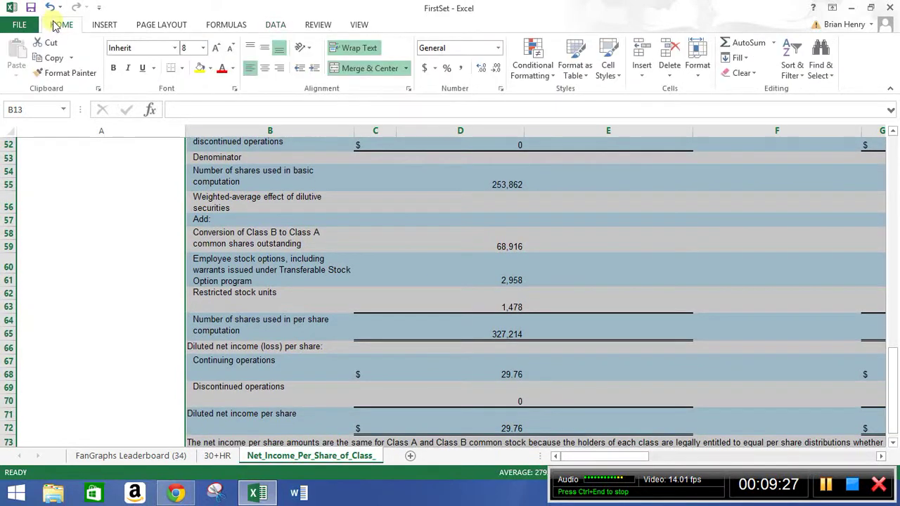
pyautogui.click(821, 64)
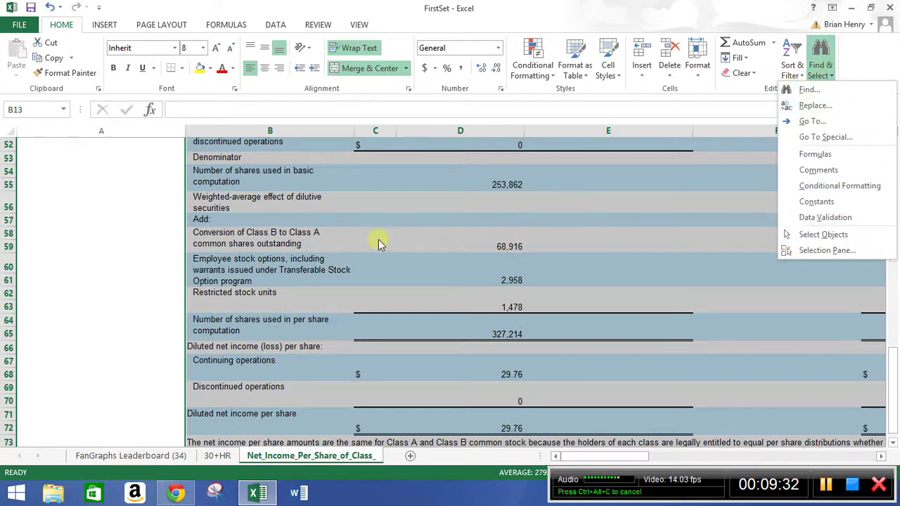
pyautogui.click(573, 215)
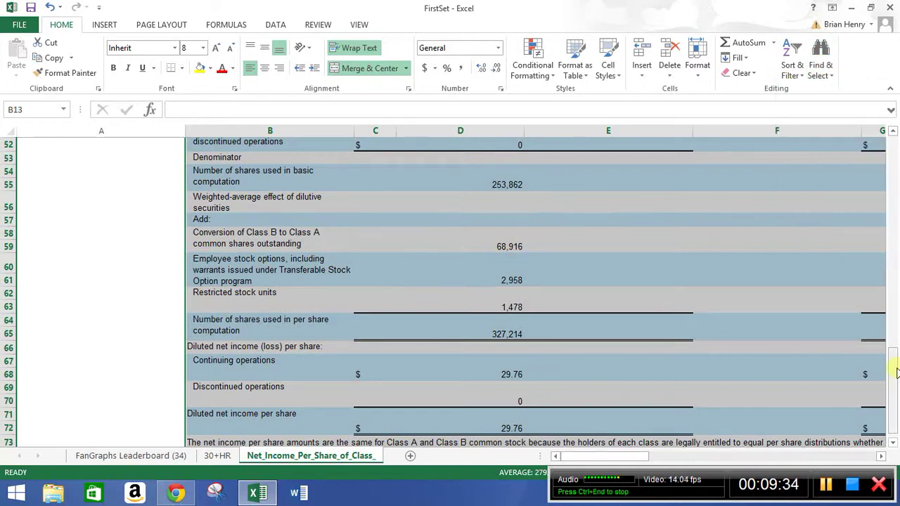
pyautogui.moveTo(897, 373); pyautogui.dragTo(896, 190)
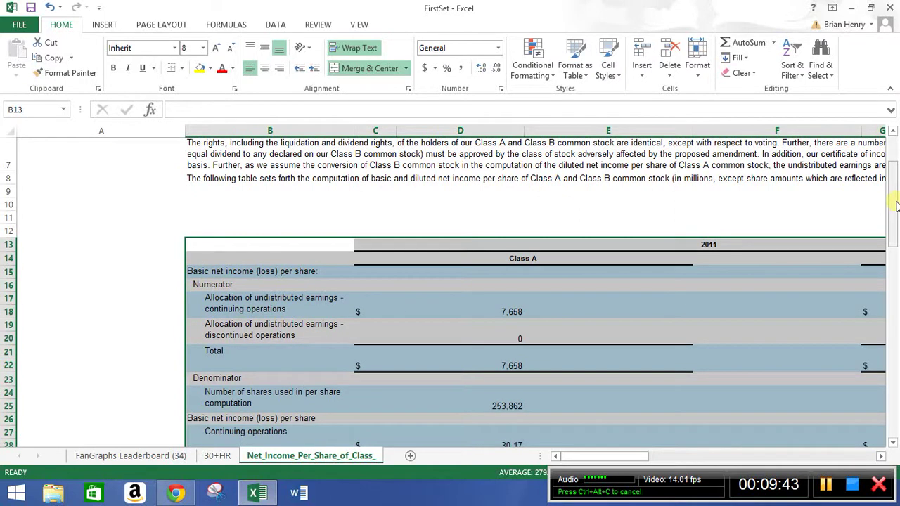
pyautogui.moveTo(897, 205); pyautogui.dragTo(896, 209)
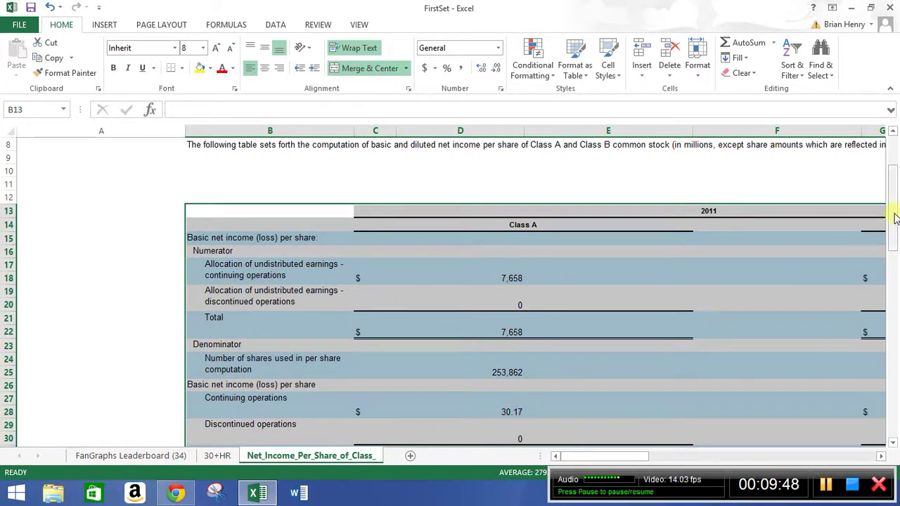
pyautogui.click(821, 71)
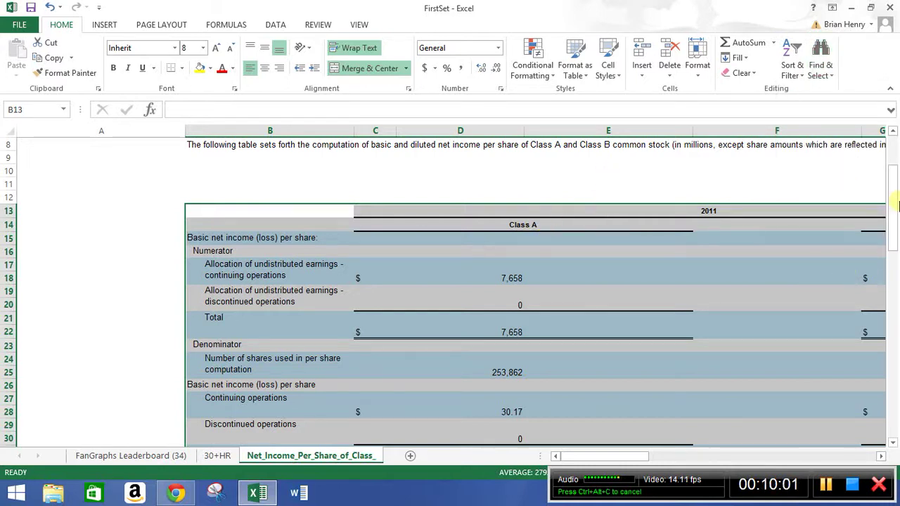
pyautogui.moveTo(891, 204); pyautogui.dragTo(896, 170)
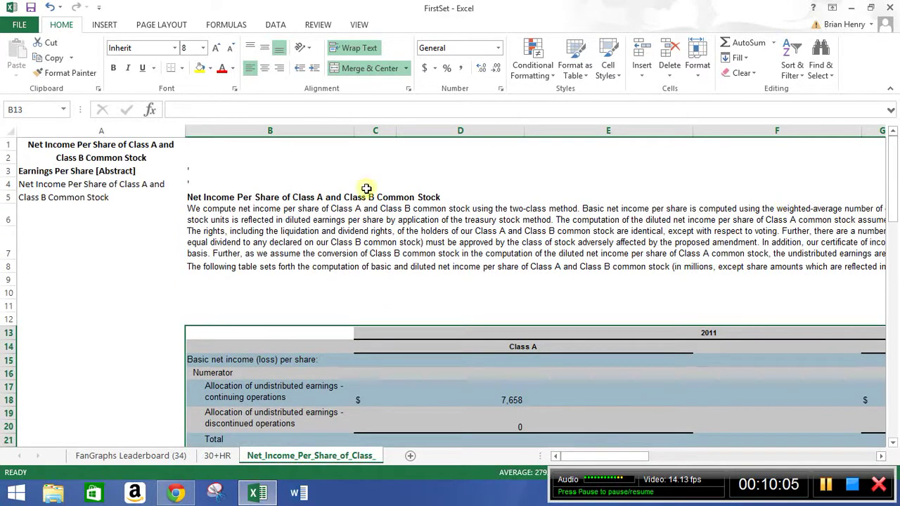